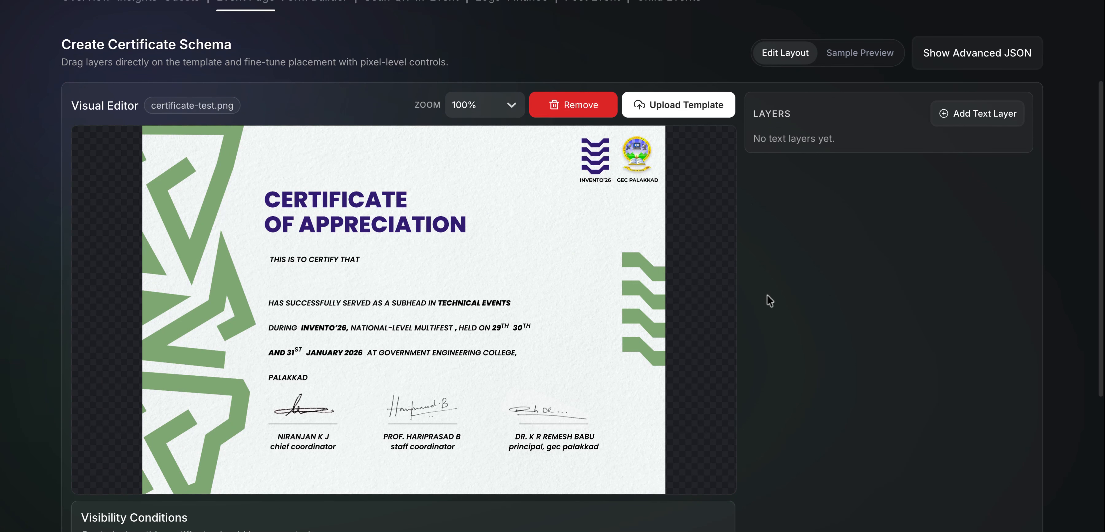
Add a Name text layer and place it below "This is to certify that", at about X 353, Y 447.
scroll(764, 295, down, 1)
scroll(766, 294, up, 2)
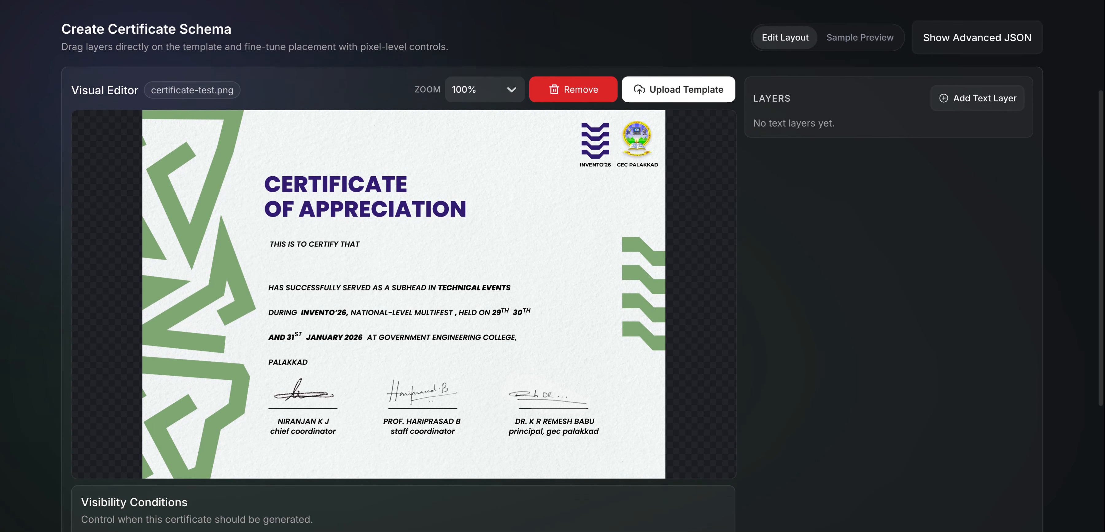
click(970, 135)
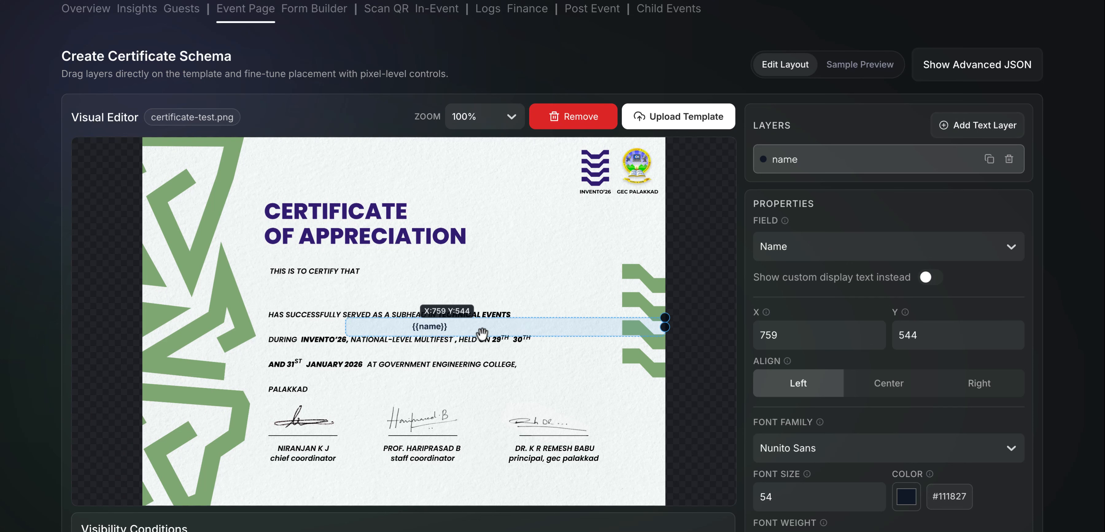
drag(482, 331, 338, 294)
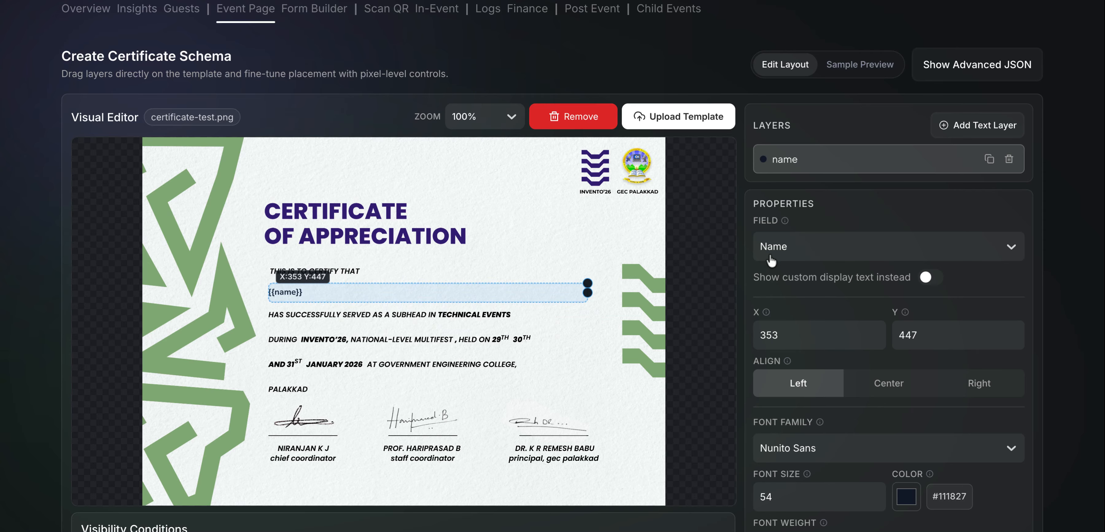
Try center and right alignment on the name layer, and return it to left alignment.
scroll(772, 257, down, 2)
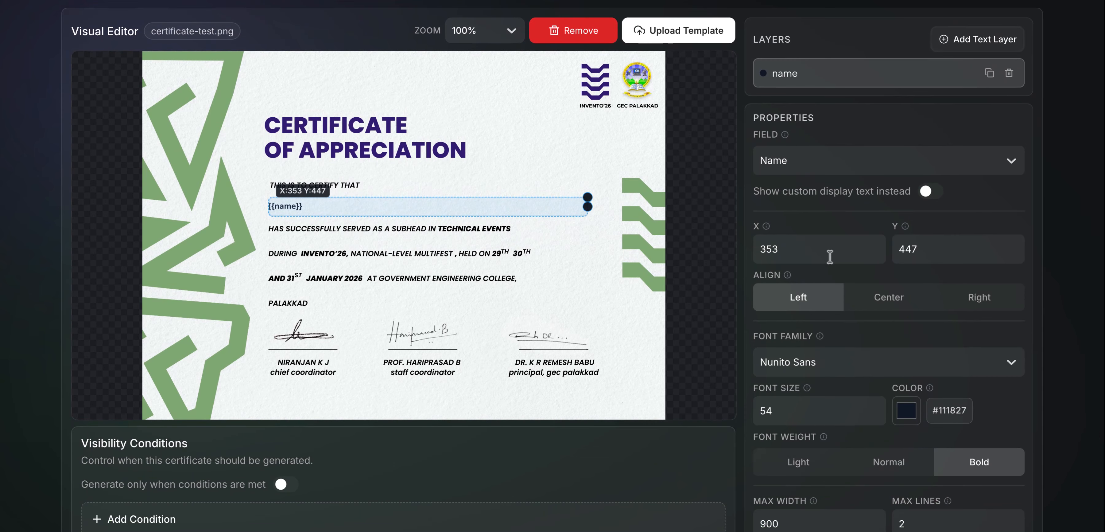
scroll(829, 256, down, 1)
click(905, 243)
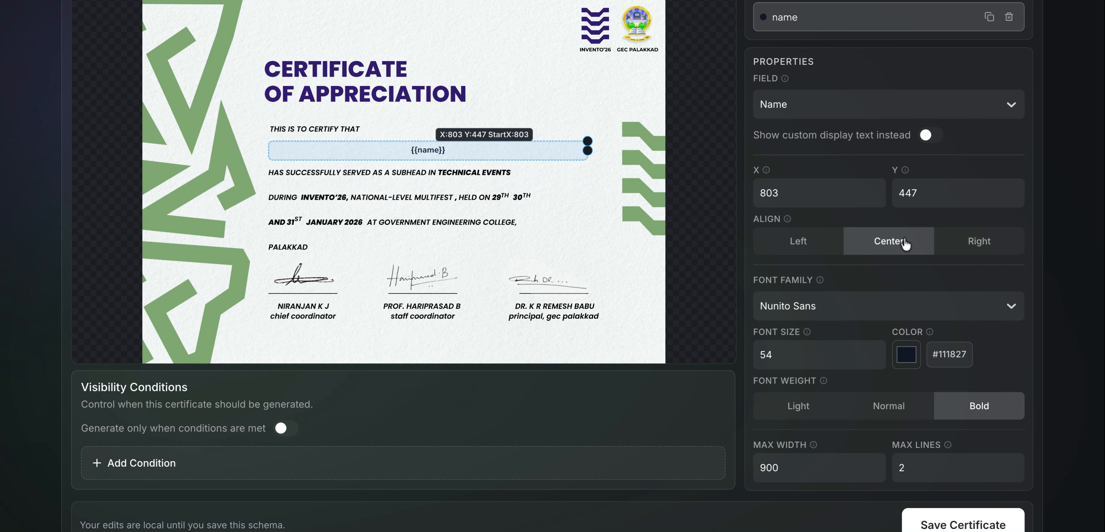
click(974, 242)
click(821, 239)
Set the name layer's font size to 80 and sample its color #321C70 from the certificate heading.
click(787, 359)
text(80)
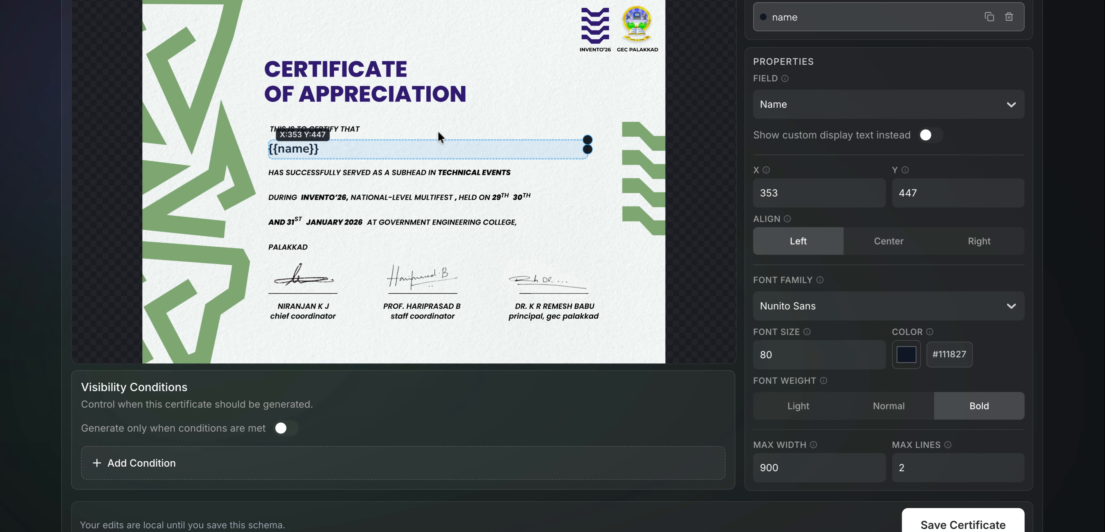
click(462, 94)
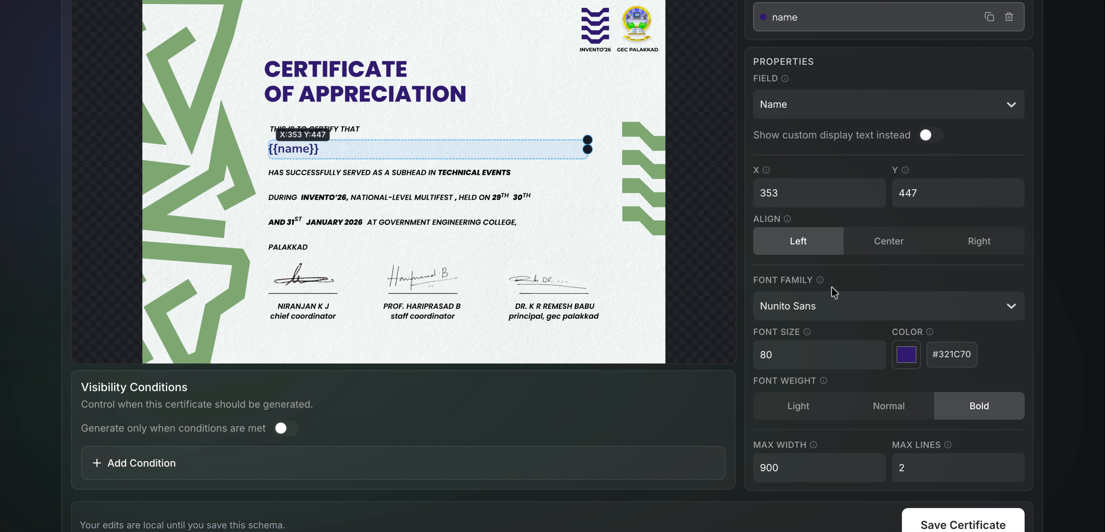
Try the Light and Normal font weights on the name layer, and return it to Bold.
scroll(831, 285, down, 1)
click(817, 380)
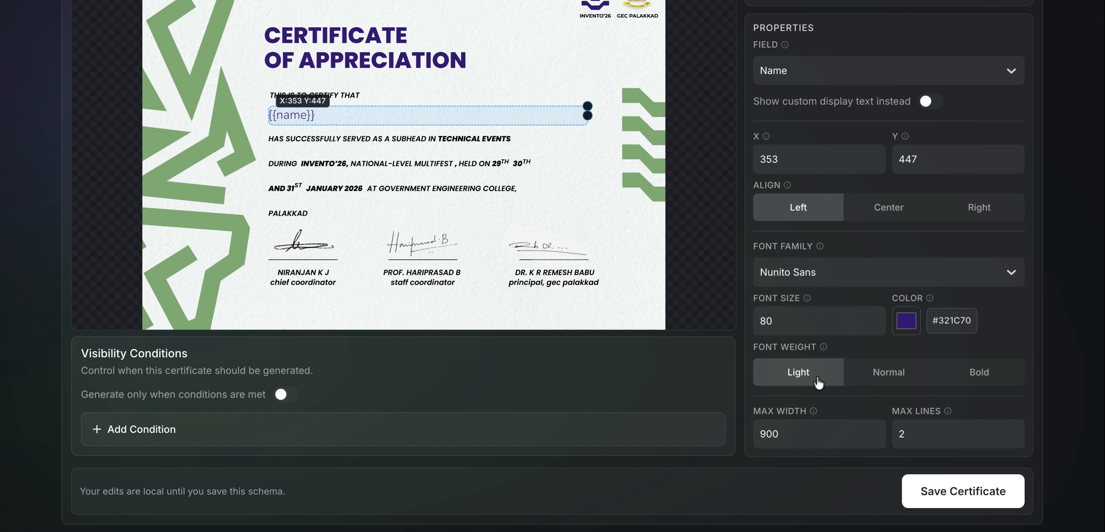
click(884, 373)
click(972, 377)
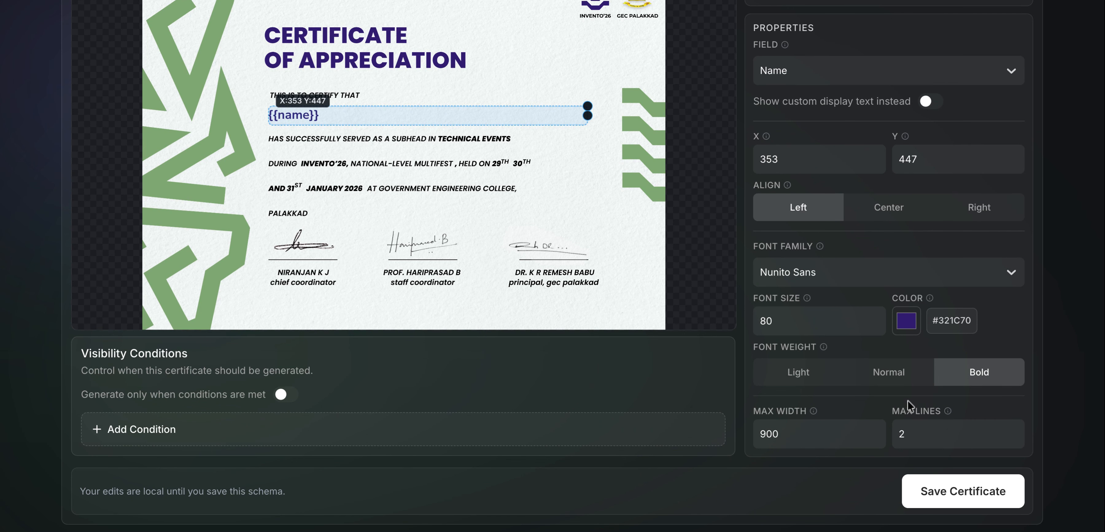
Limit the name layer to a maximum of 1 line and save the certificate schema.
scroll(908, 405, down, 1)
click(795, 391)
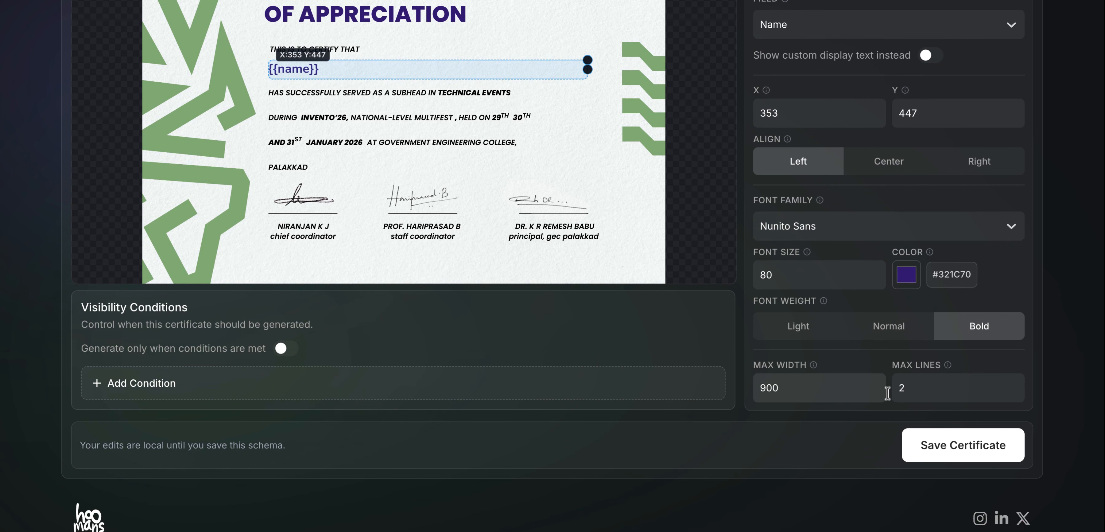
click(925, 394)
key(BackSpace)
text(1)
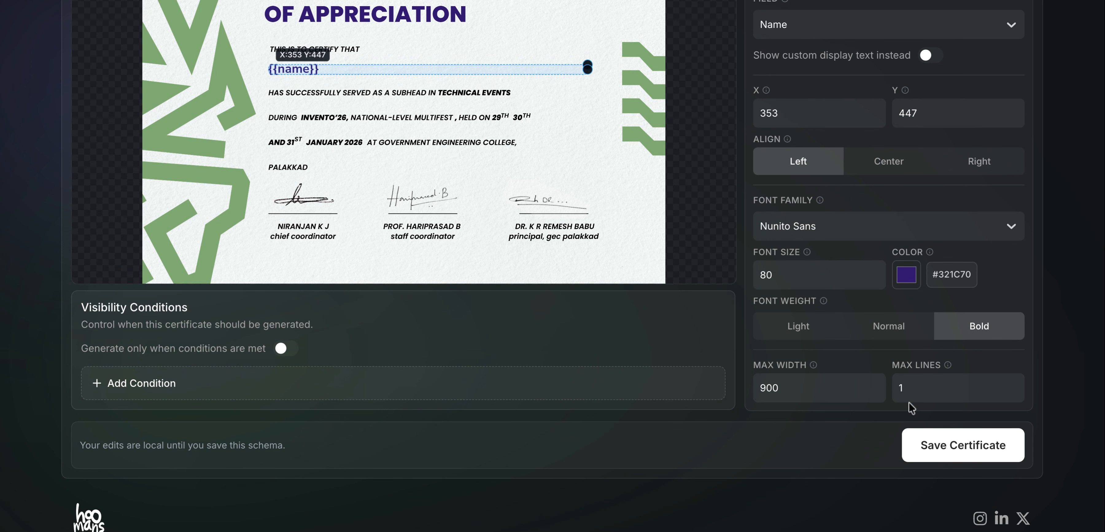
scroll(858, 422, up, 10)
scroll(858, 422, down, 7)
scroll(859, 422, down, 3)
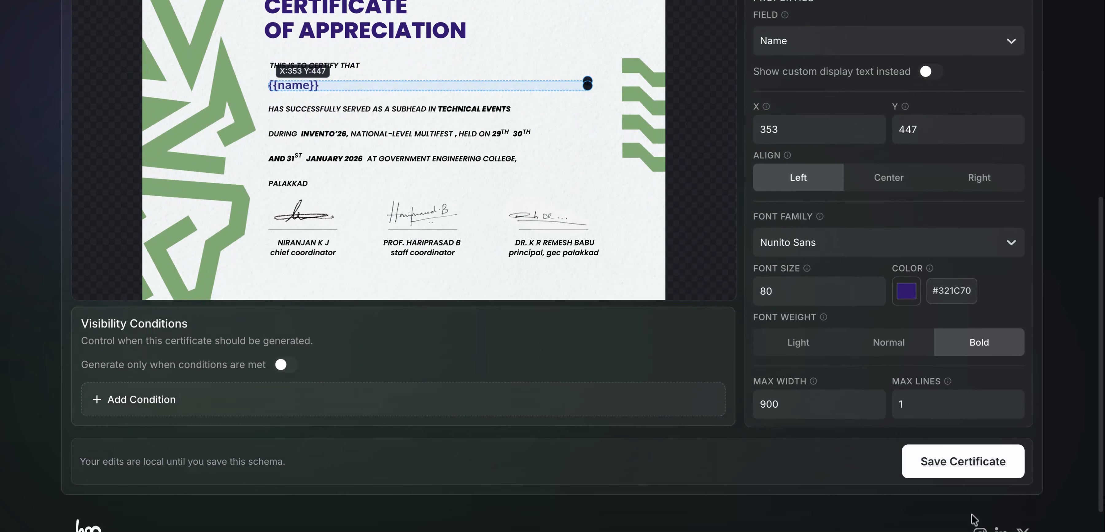
click(970, 468)
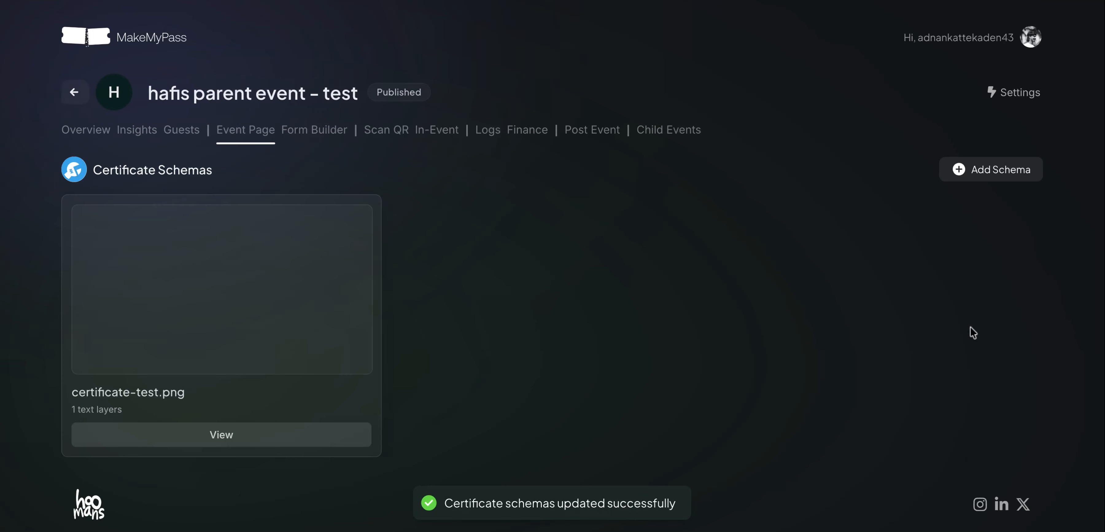
Open the saved certificate-test.png schema and review its layout and name layer properties.
click(225, 438)
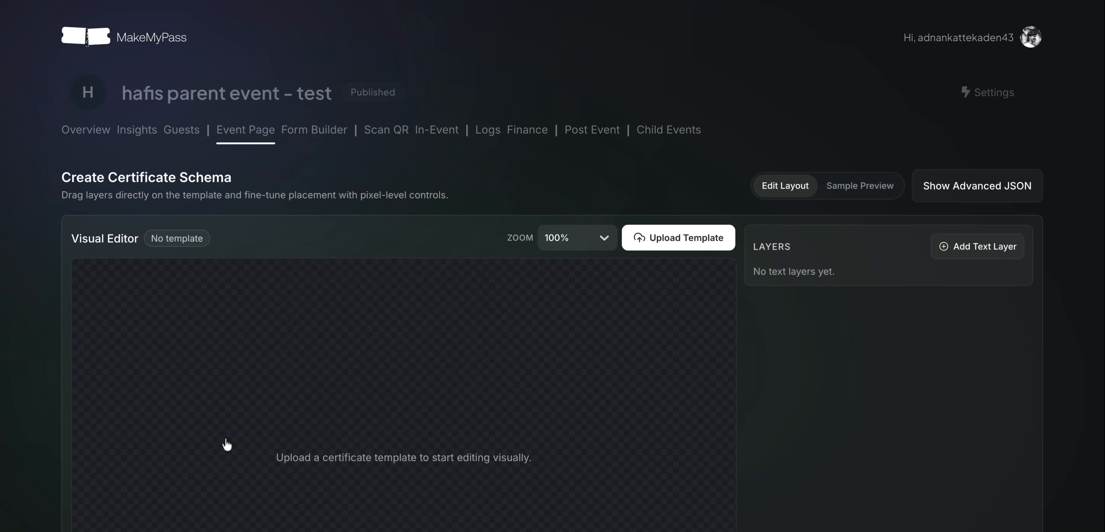
scroll(728, 257, down, 5)
scroll(731, 262, up, 5)
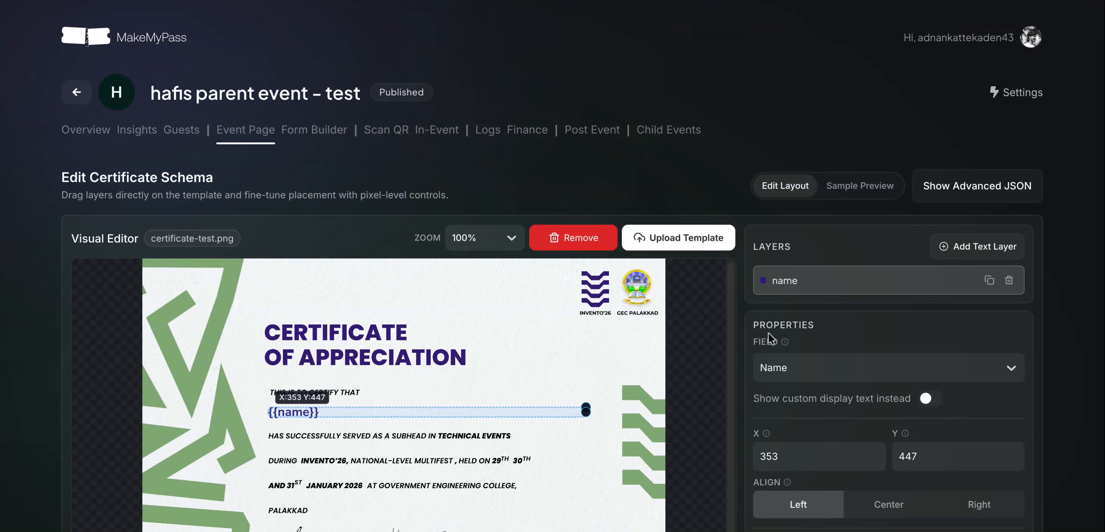
scroll(768, 332, down, 8)
scroll(768, 332, up, 8)
Open the second guest in the event's guest list and view the certificate generated for them.
click(186, 139)
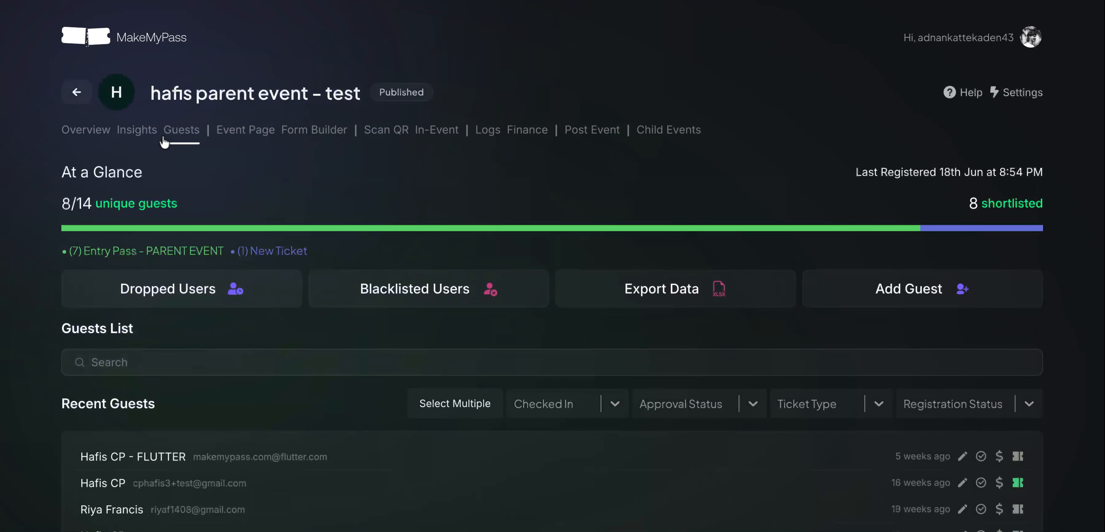
click(239, 482)
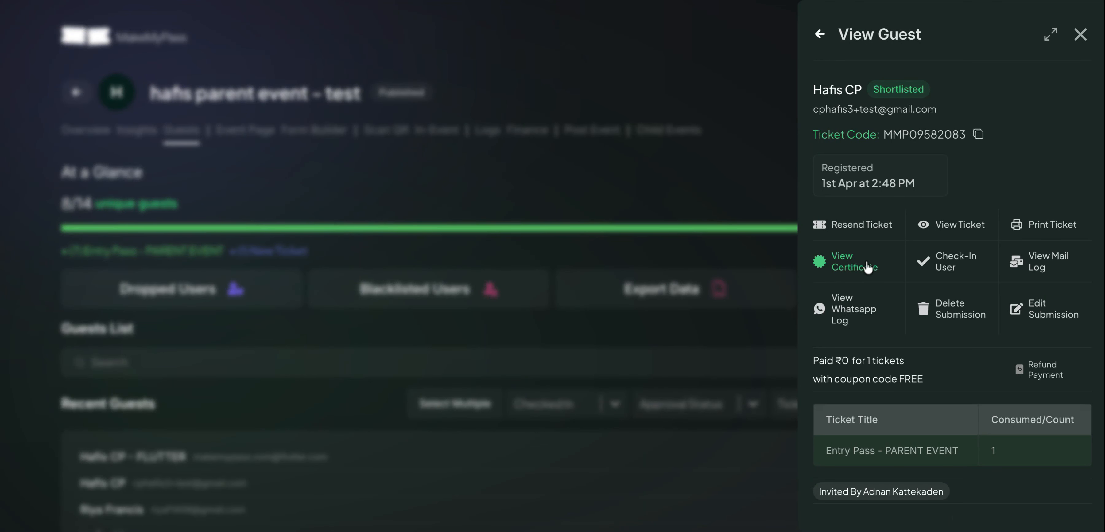
click(854, 270)
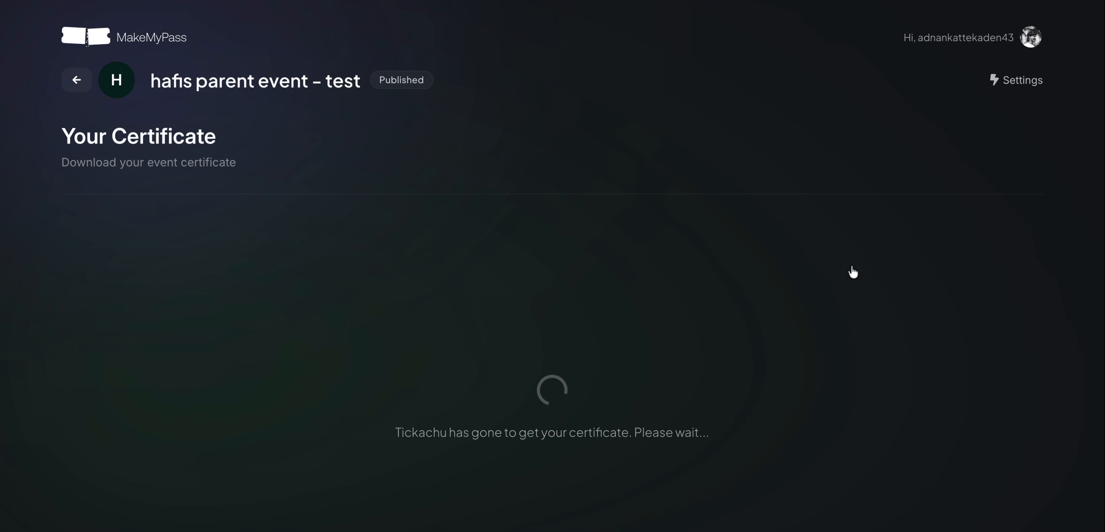
scroll(570, 178, down, 5)
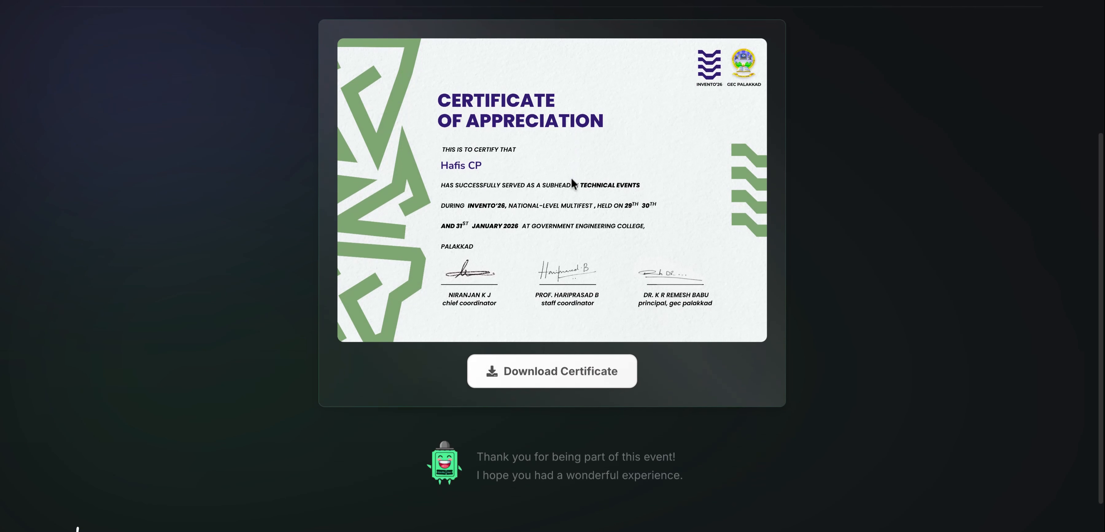
scroll(525, 196, up, 5)
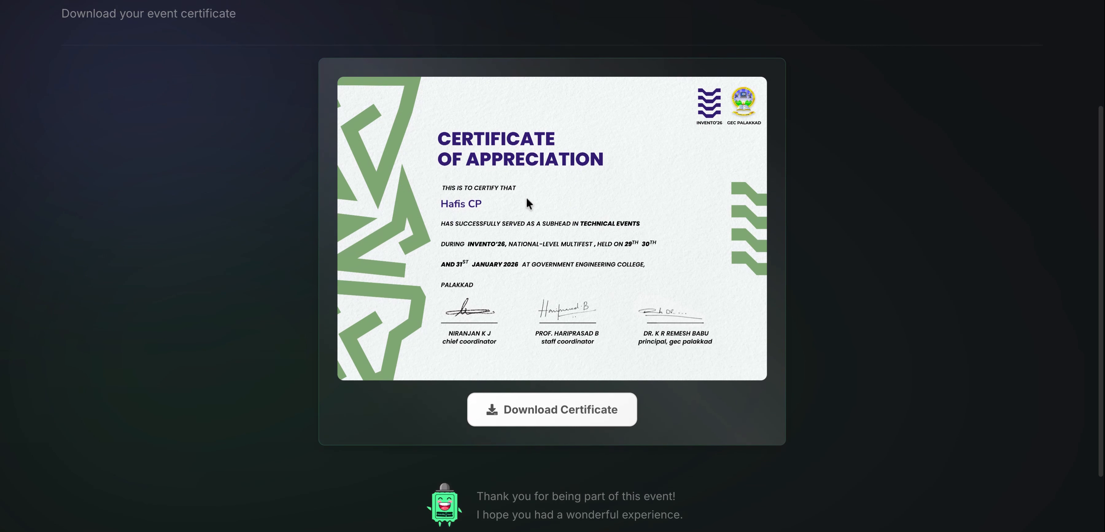
Return to the guest list and view the certificate generated for the "test test" guest.
click(77, 84)
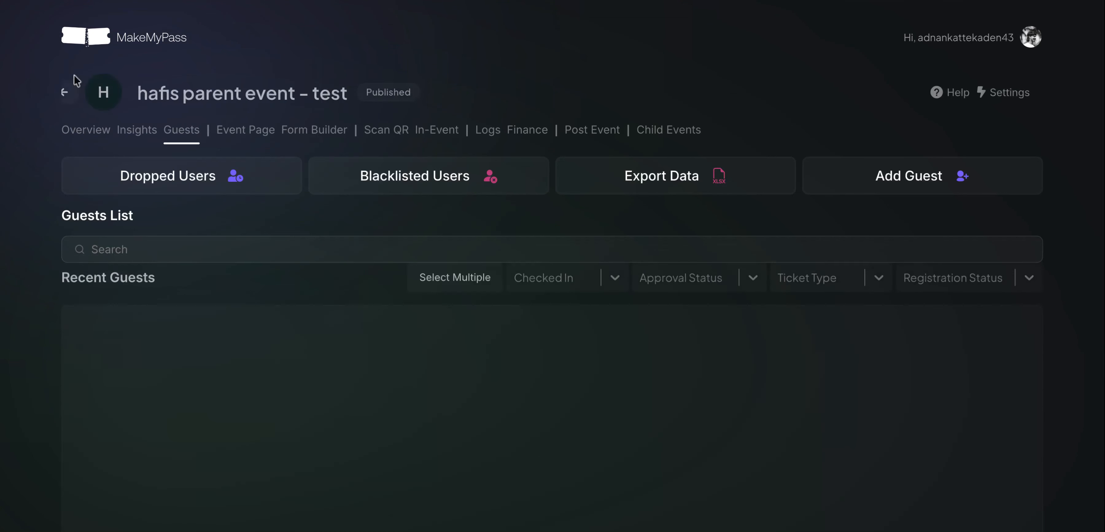
scroll(354, 343, down, 5)
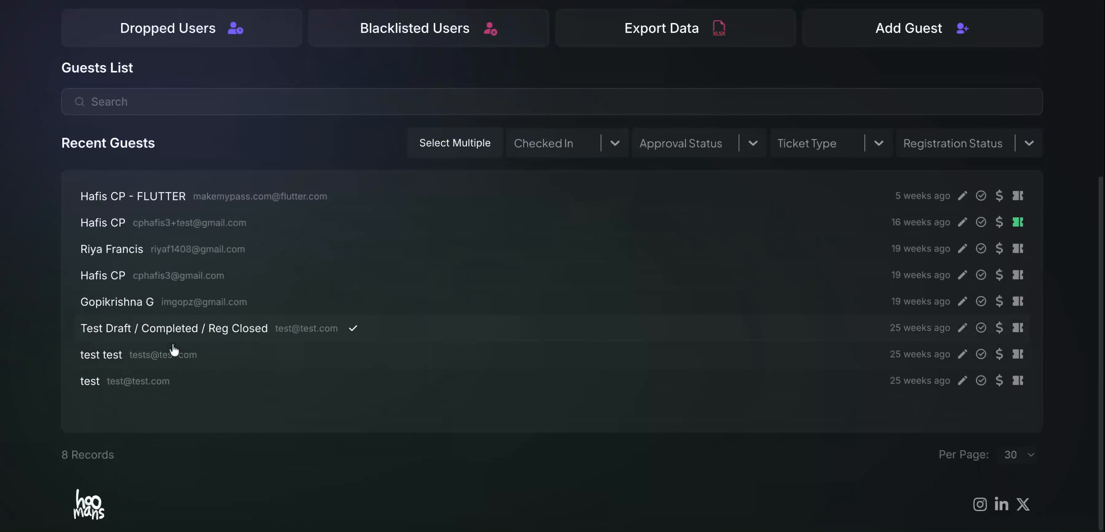
click(173, 349)
click(842, 265)
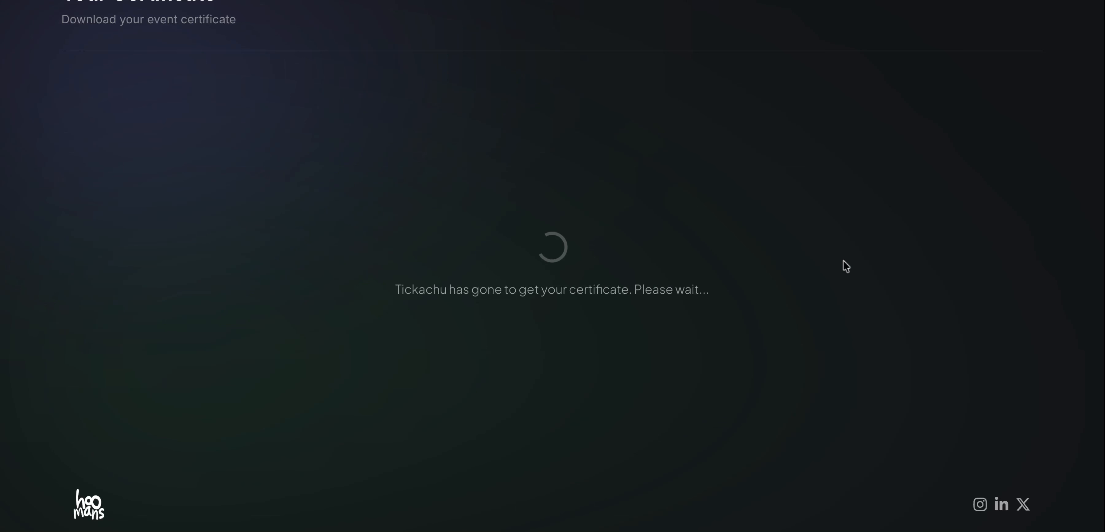
scroll(344, 255, up, 5)
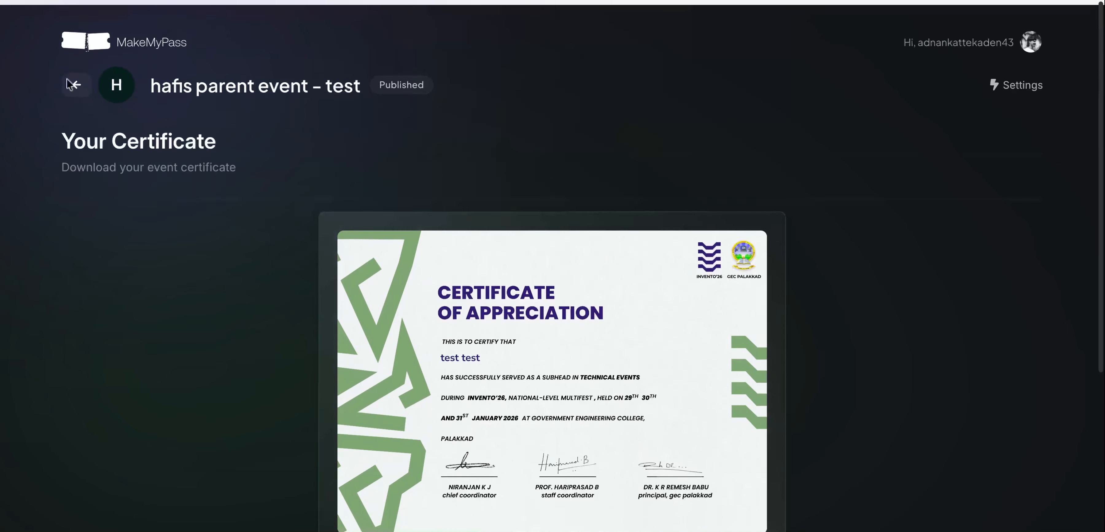
Return to the event page's certificates and open the certificate-test.png schema at its visibility conditions.
click(65, 79)
click(245, 129)
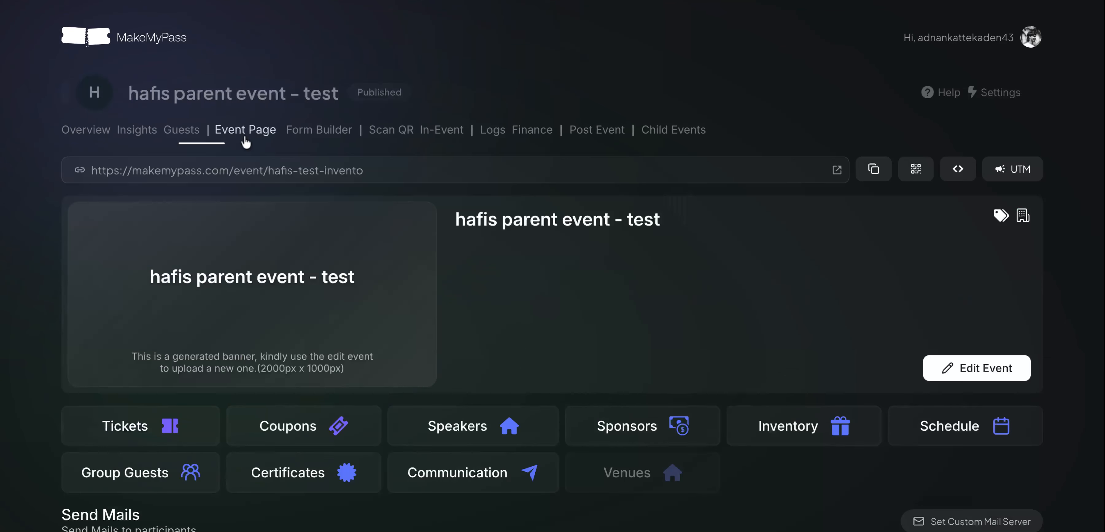
scroll(453, 326, down, 5)
click(412, 311)
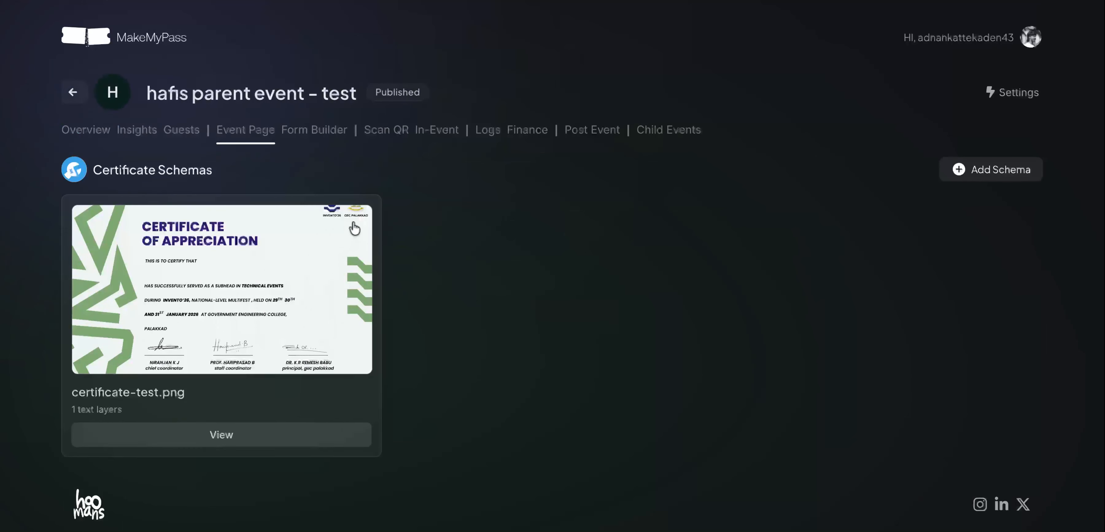
click(258, 435)
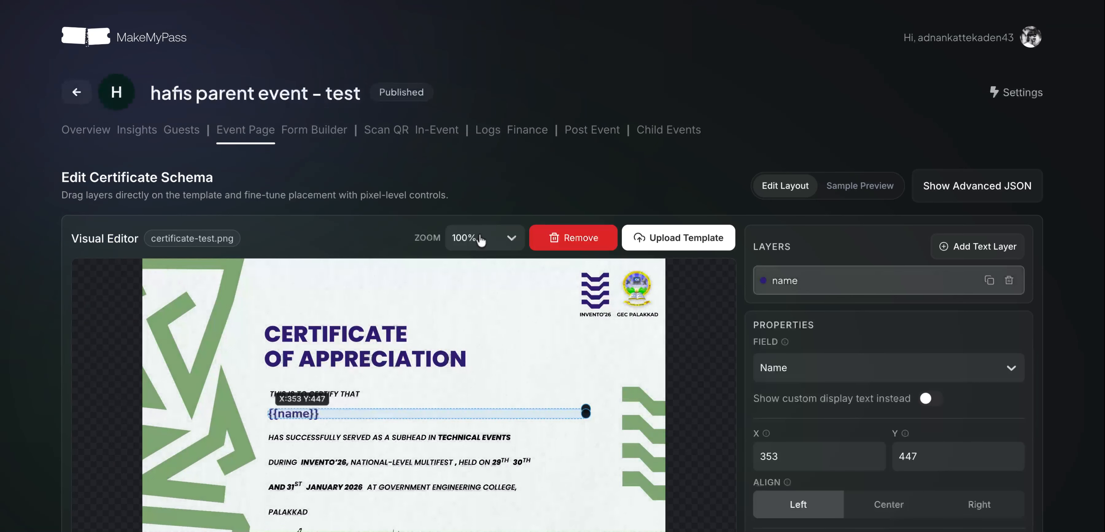
scroll(479, 234, down, 5)
scroll(479, 234, down, 4)
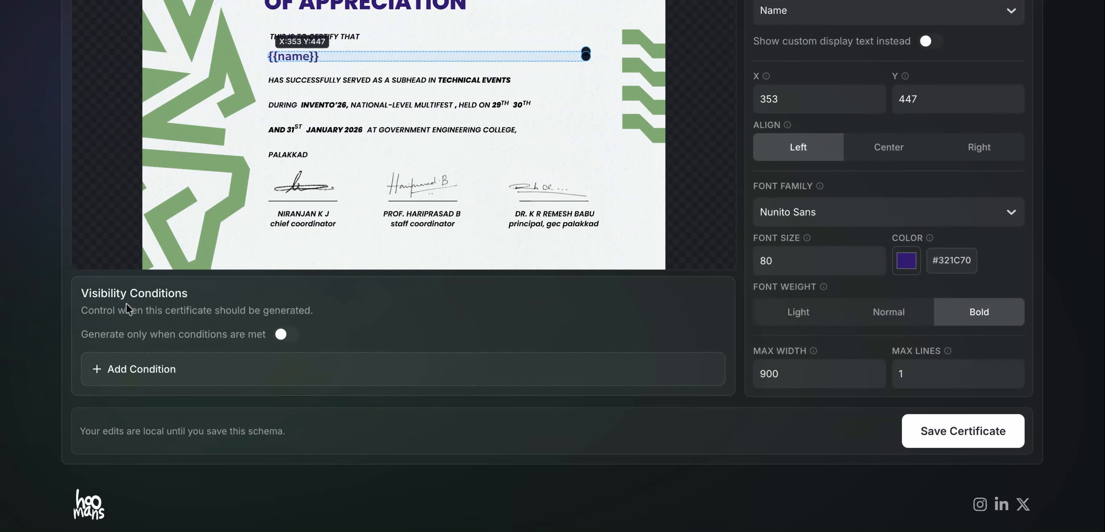
Turn on generating the certificate only when conditions are met.
drag(188, 293, 82, 294)
click(81, 295)
drag(84, 341, 265, 338)
click(265, 338)
click(285, 335)
Add the visibility condition checked_in Equal Yes and save the certificate schema.
click(194, 379)
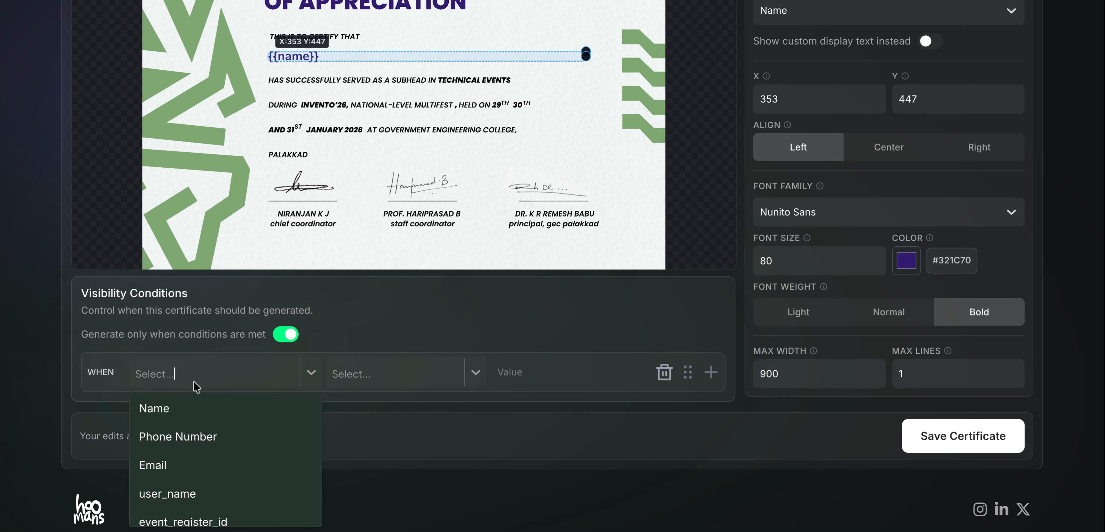
scroll(239, 447, down, 5)
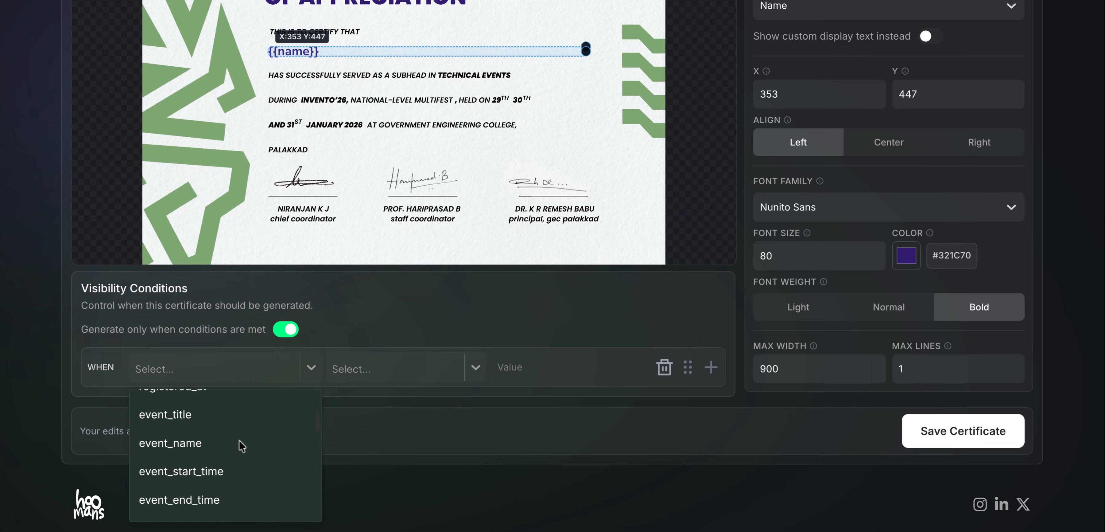
text(check)
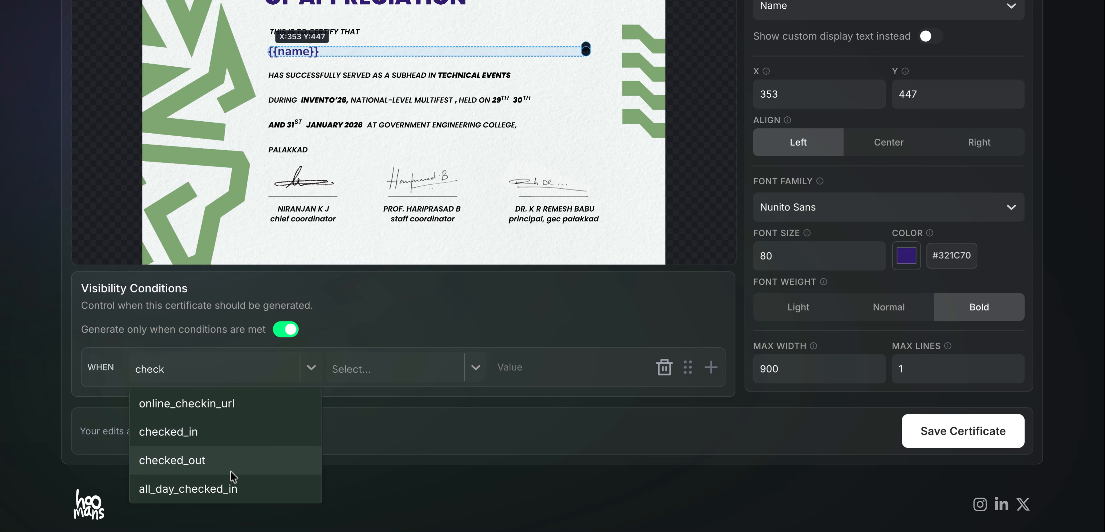
click(195, 437)
click(388, 368)
click(379, 401)
click(520, 377)
click(521, 402)
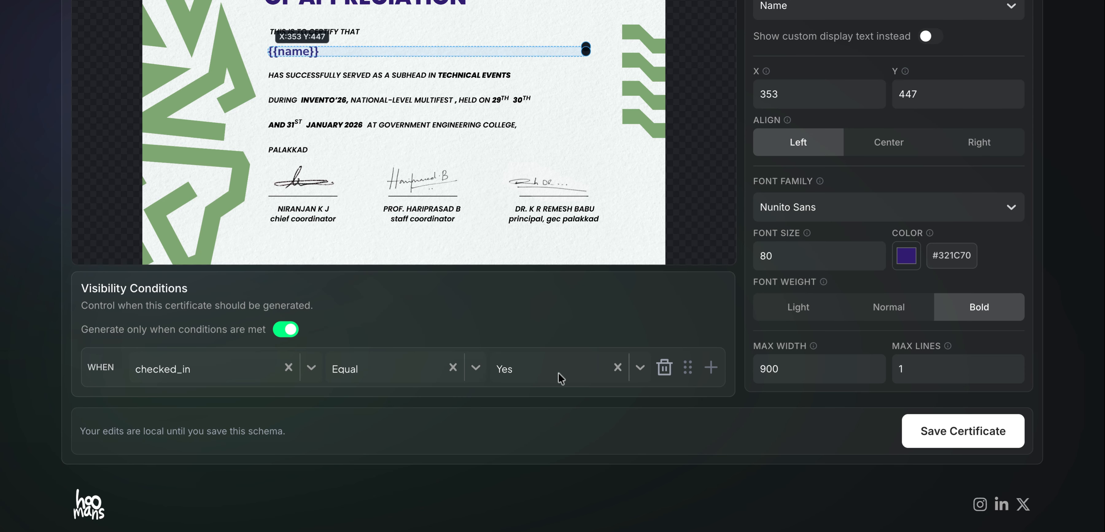
click(963, 430)
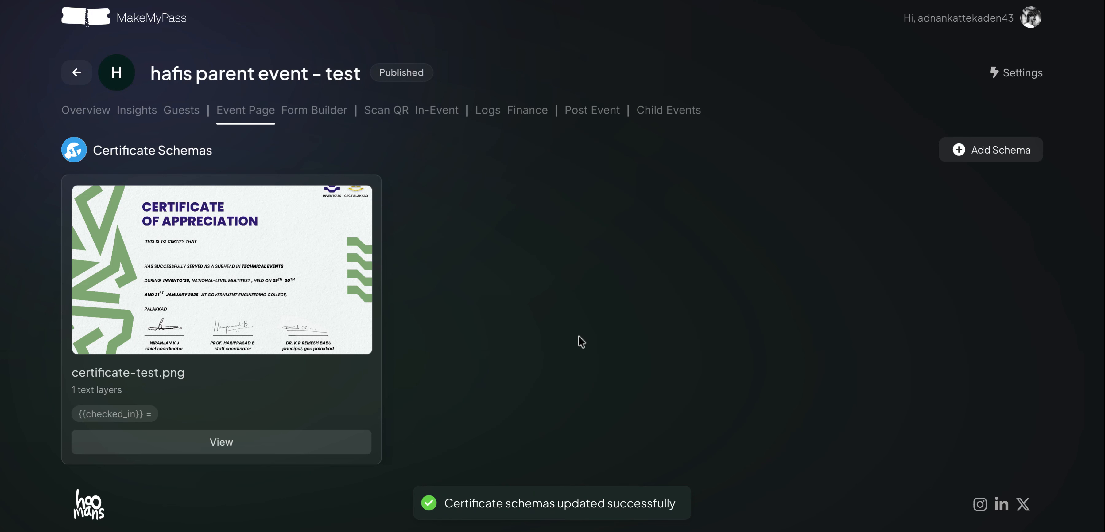
Open the guest list and view the certificate page of the second listed guest, who is not checked in.
click(183, 111)
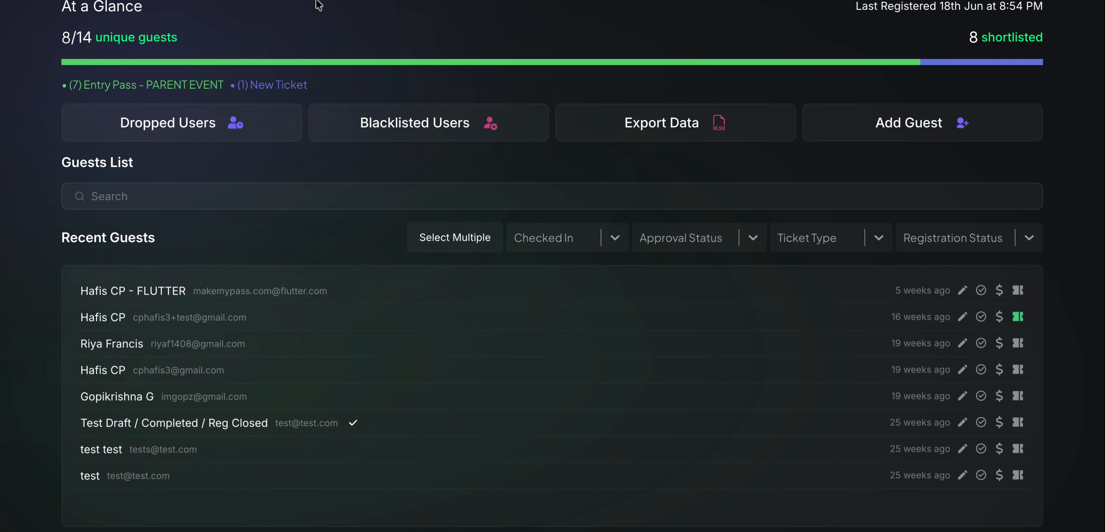
scroll(552, 266, up, 4)
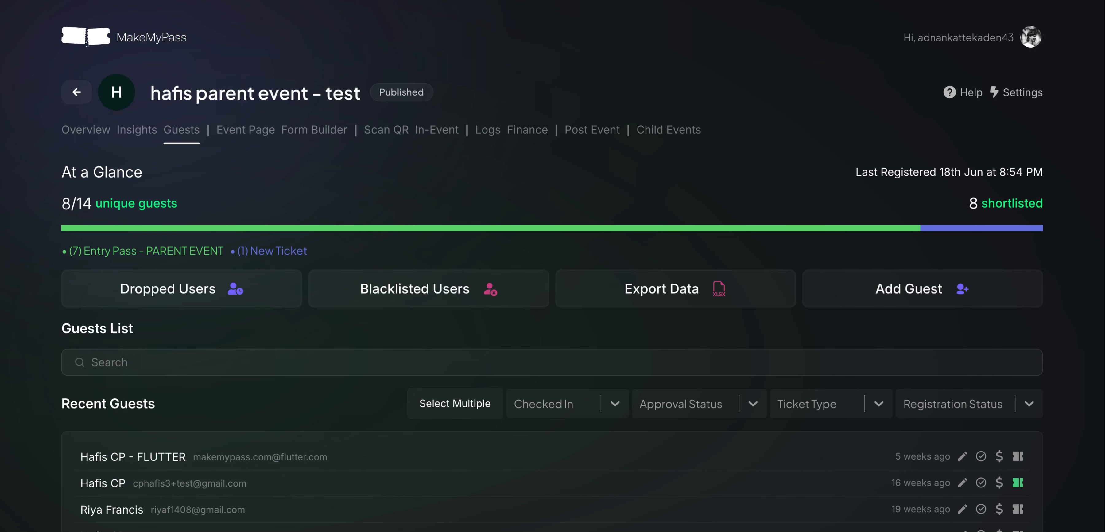
scroll(247, 283, down, 3)
click(172, 360)
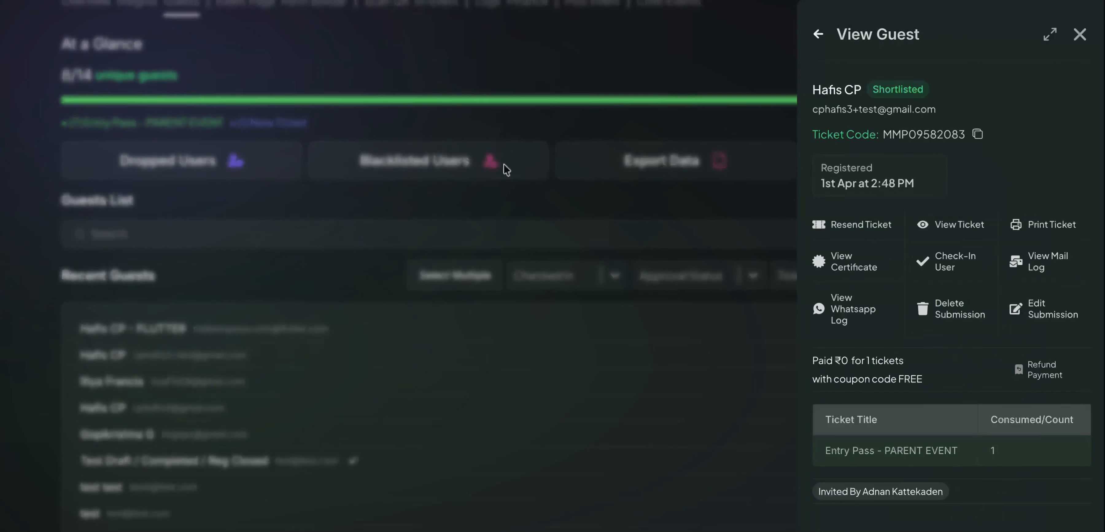
click(842, 277)
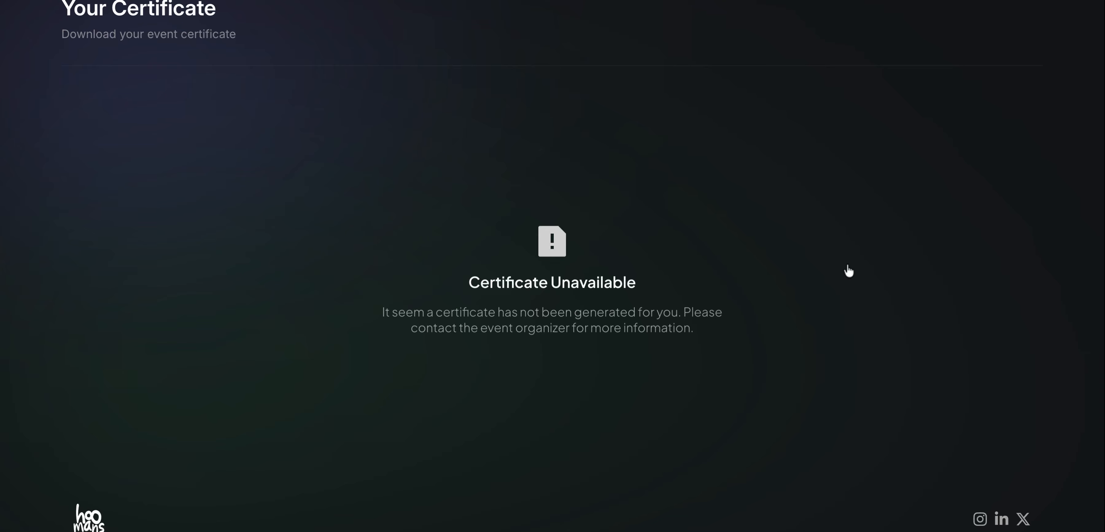
Return to the guest list and view the certificate for the checked-in "Test Draft / Completed / Reg Closed" guest.
scroll(616, 294, up, 3)
click(75, 81)
scroll(352, 319, down, 5)
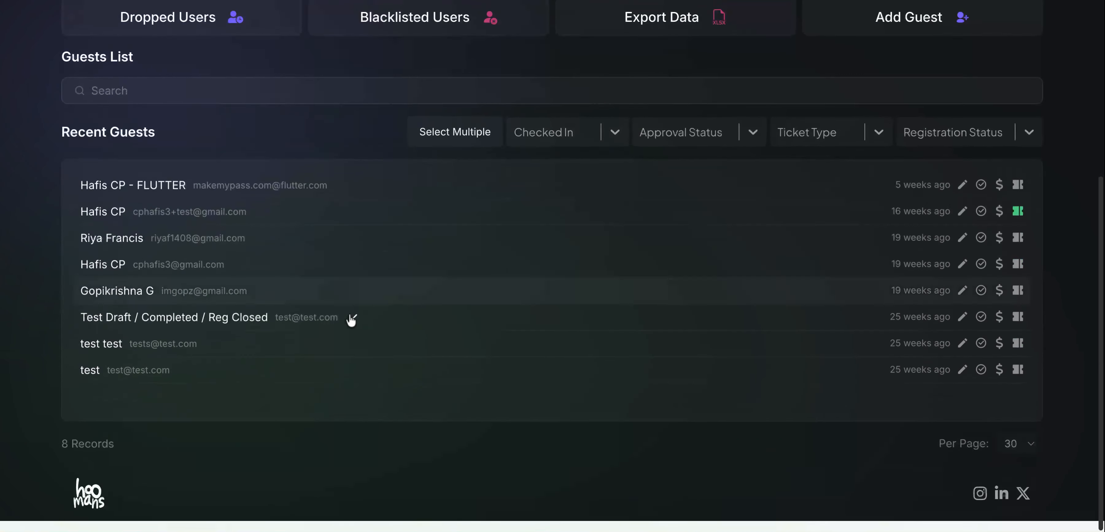
click(215, 329)
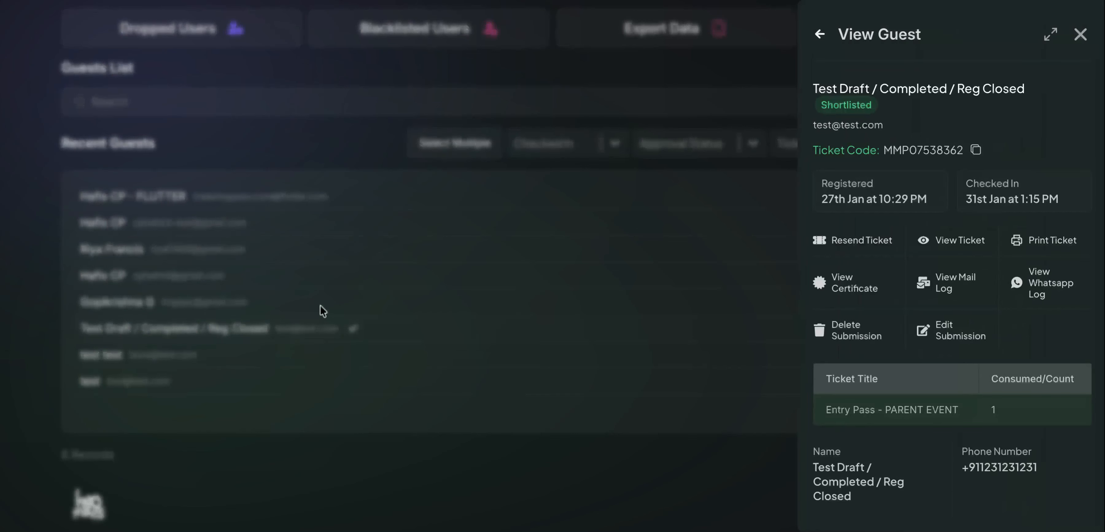
click(363, 331)
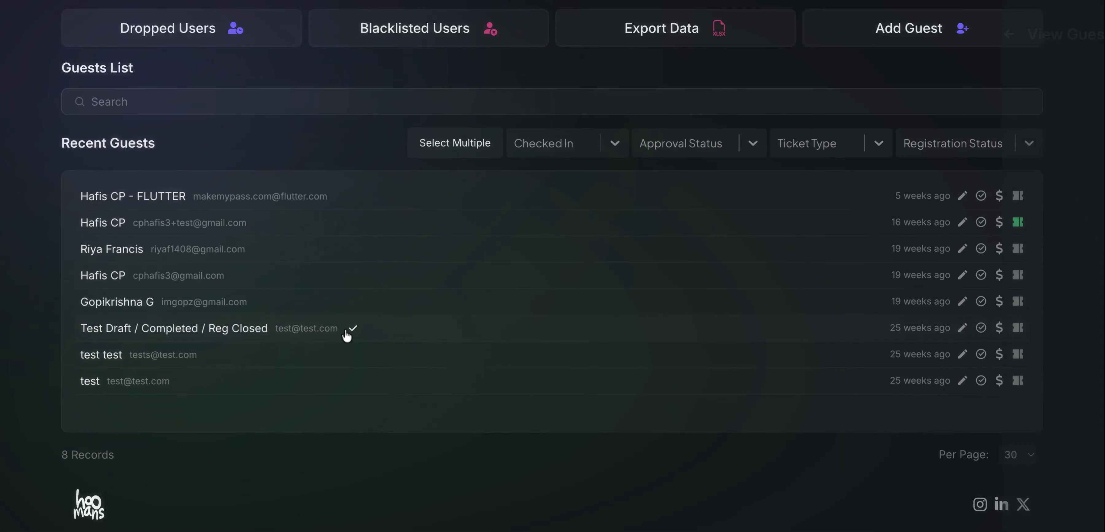
click(345, 335)
click(863, 274)
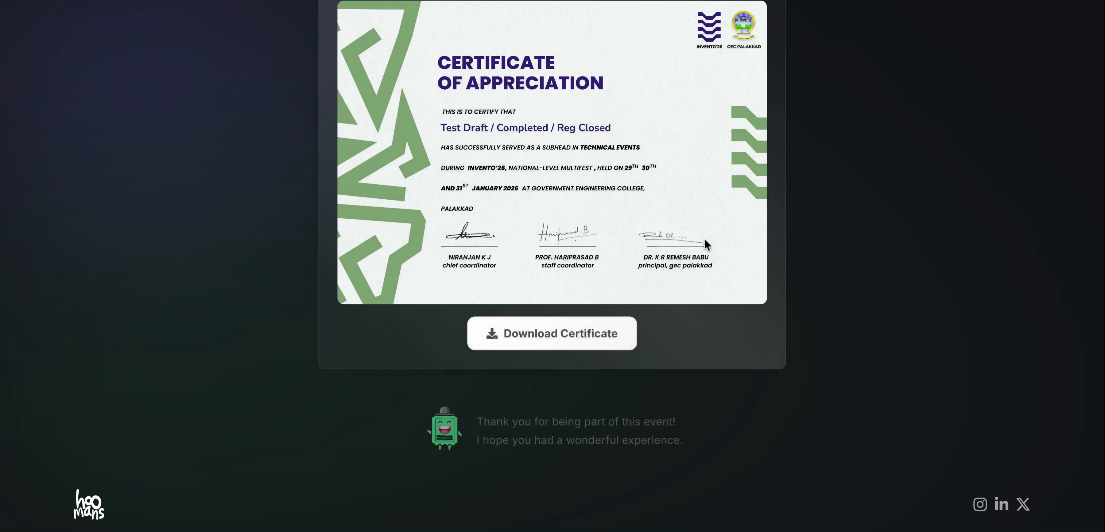
Return to the guest list and look over which guests are marked as checked in.
scroll(600, 257, up, 3)
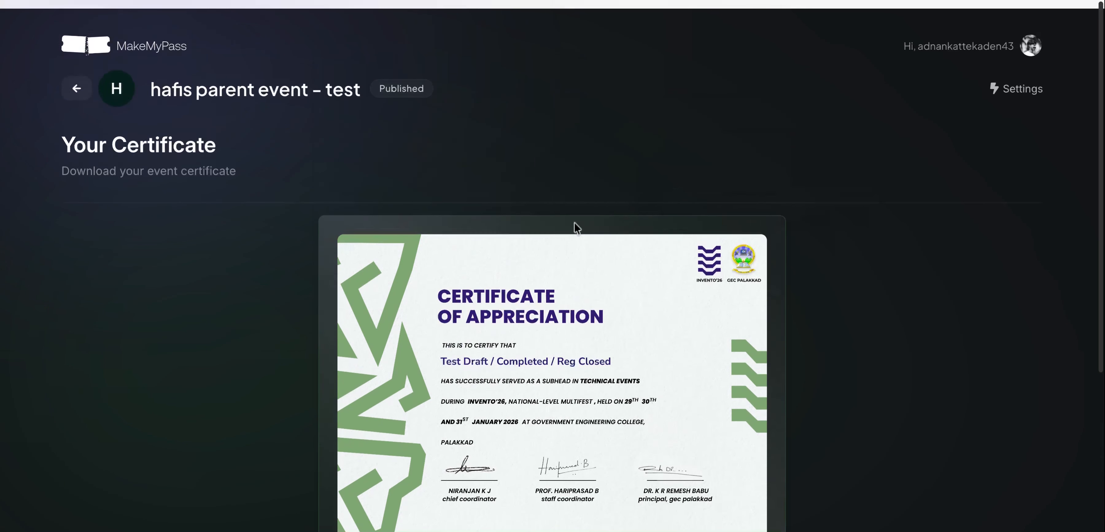
click(92, 86)
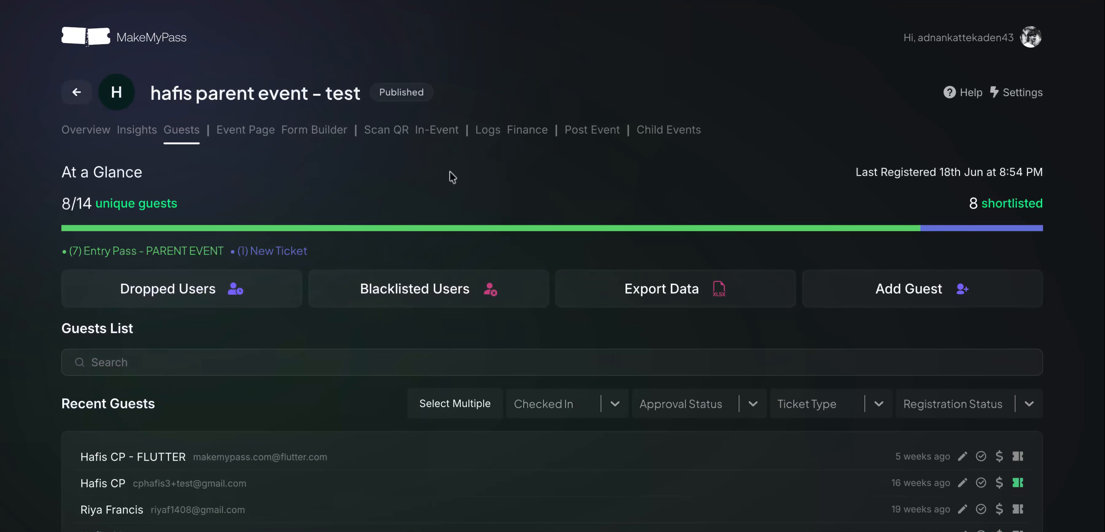
scroll(281, 180, down, 6)
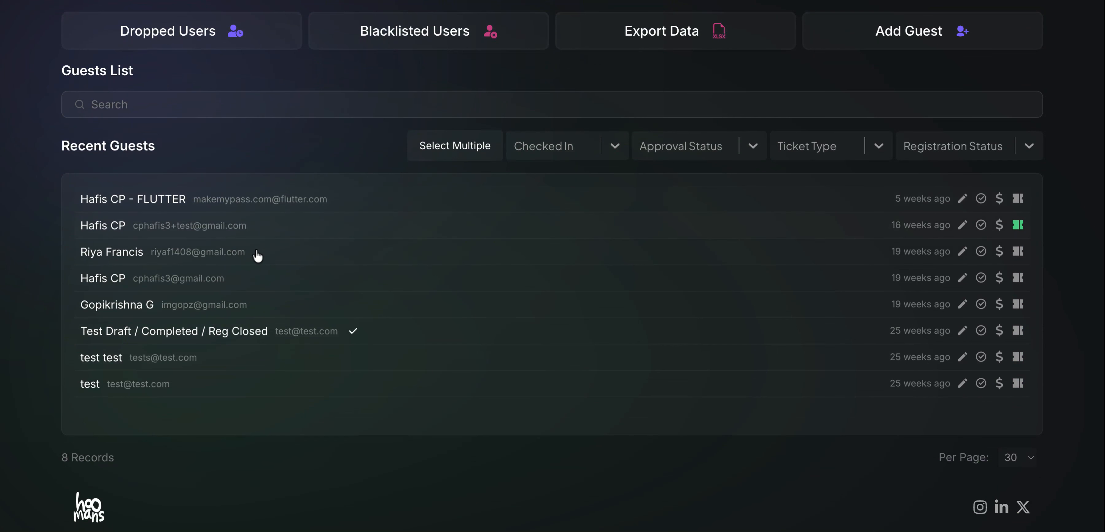
scroll(308, 263, up, 2)
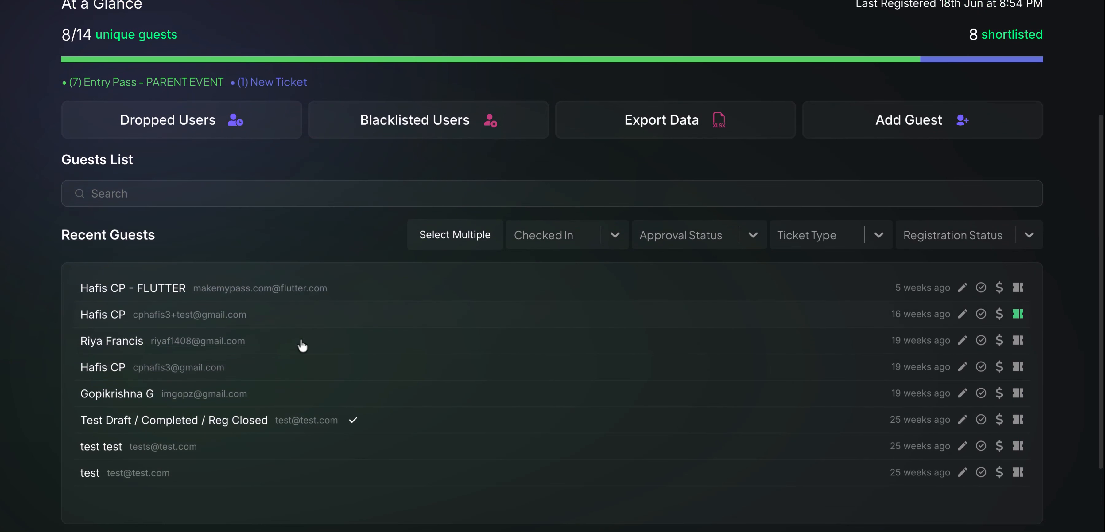
Open the AfterEventThankYou mail template from the event page and examine its subject and message.
scroll(419, 446, up, 4)
click(246, 129)
scroll(431, 238, down, 4)
scroll(431, 239, down, 4)
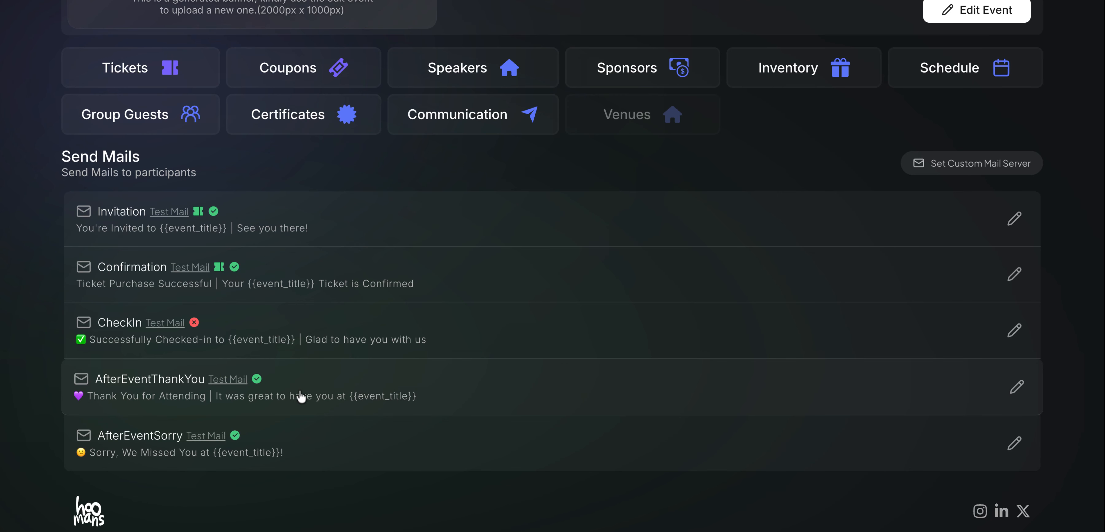
click(301, 396)
scroll(618, 352, down, 4)
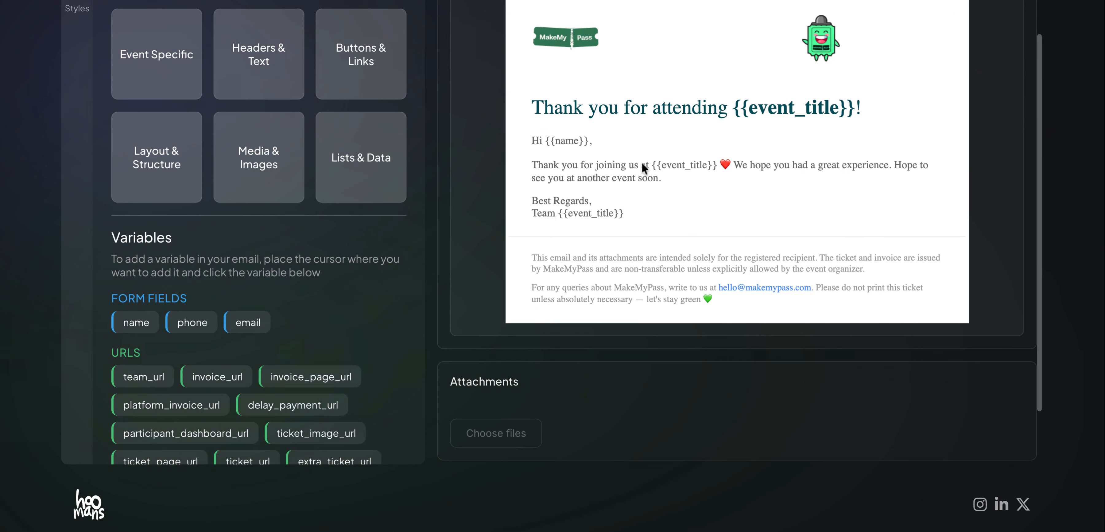
scroll(703, 239, up, 3)
scroll(747, 307, down, 1)
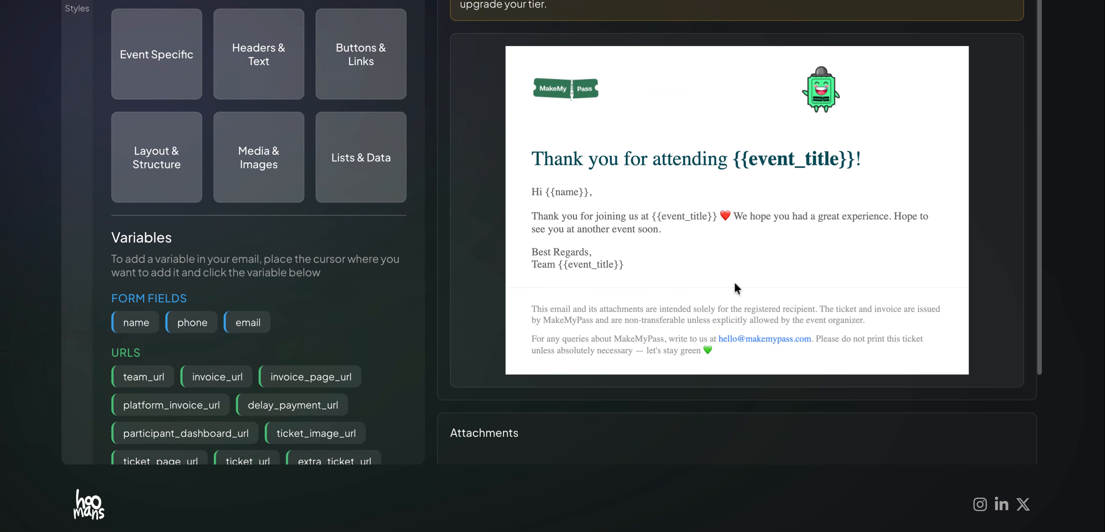
scroll(735, 304, up, 2)
scroll(247, 111, up, 8)
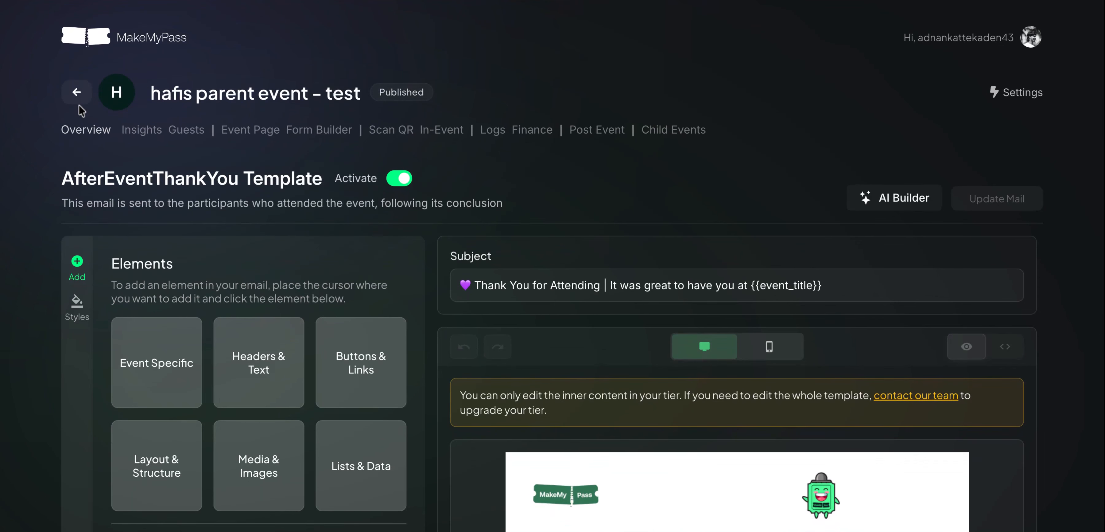
Go back to the mail list, open the AfterEventSorry template and examine its message.
click(73, 83)
click(361, 416)
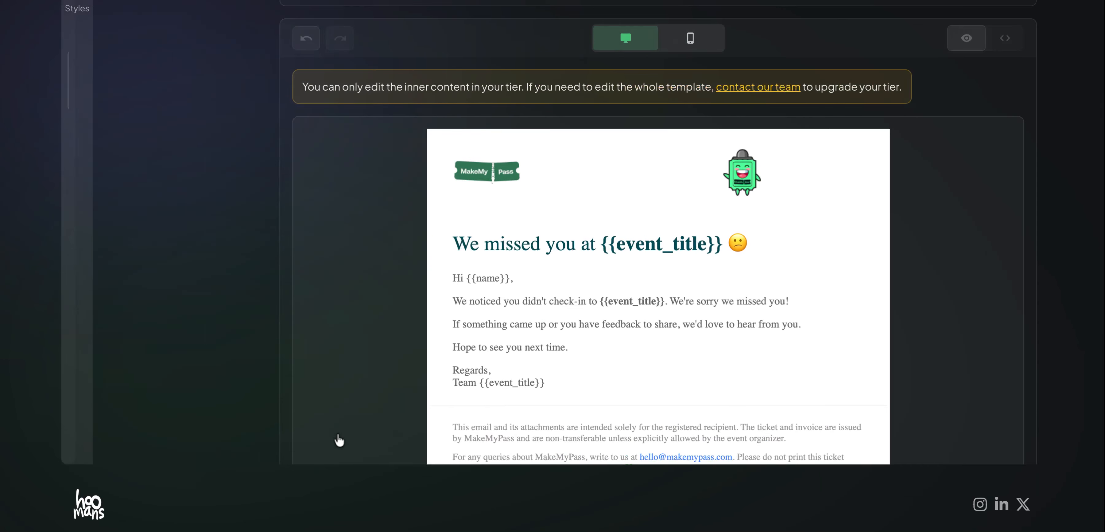
scroll(668, 342, down, 2)
scroll(510, 187, up, 10)
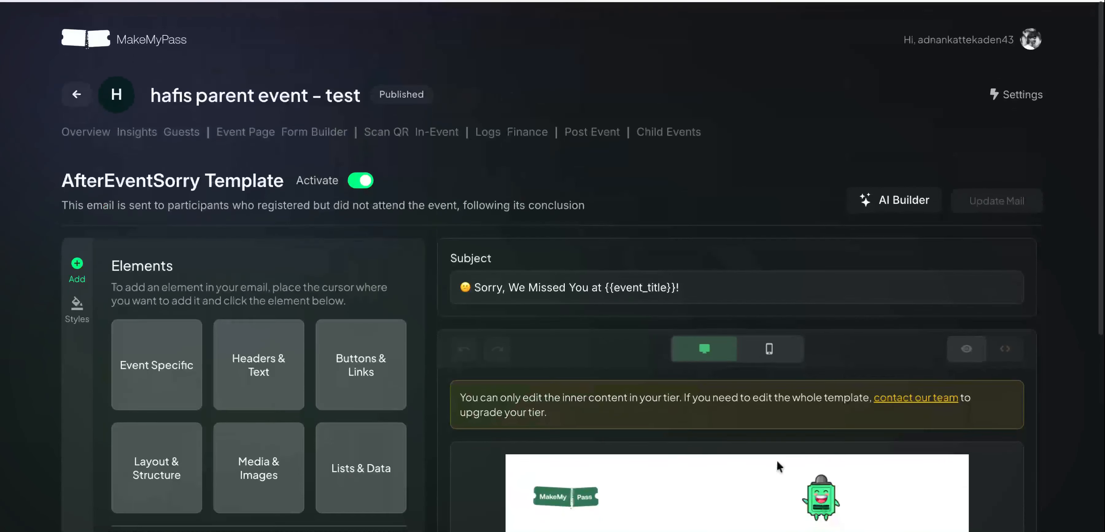
scroll(712, 431, down, 3)
scroll(672, 412, up, 3)
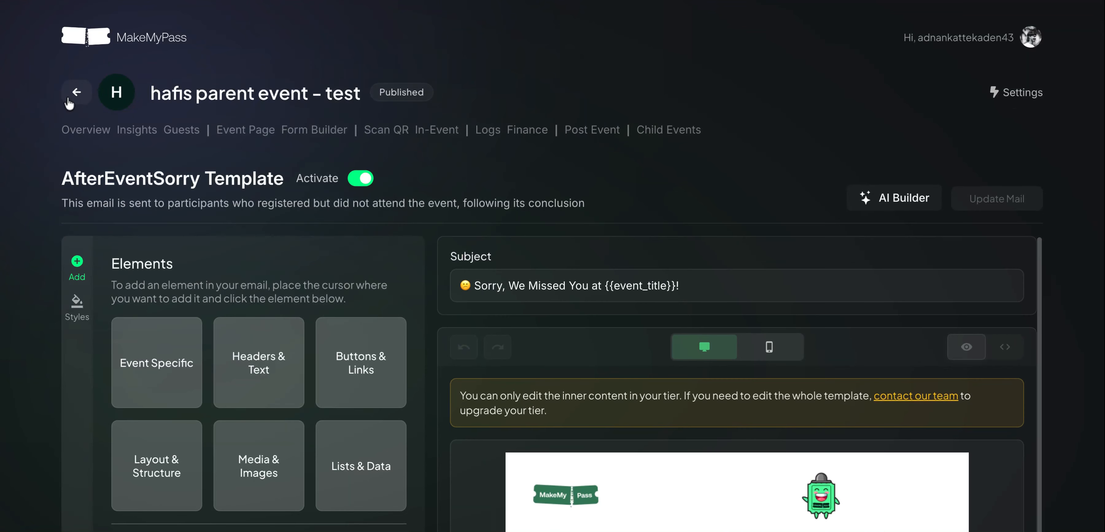
Leave the mail template and send the post-event mails to the event's participants.
click(77, 93)
scroll(486, 407, down, 4)
scroll(234, 461, down, 1)
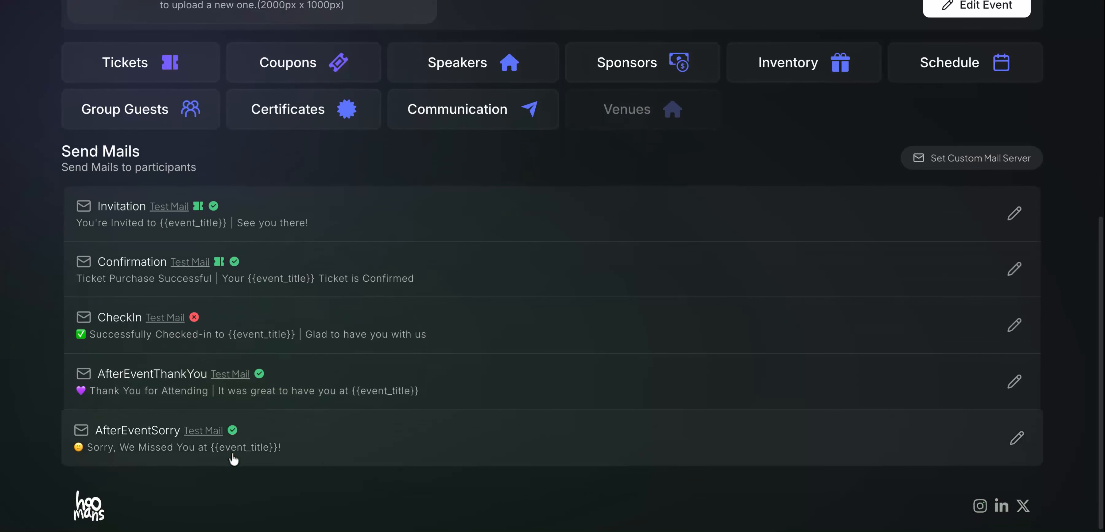
scroll(345, 394, up, 5)
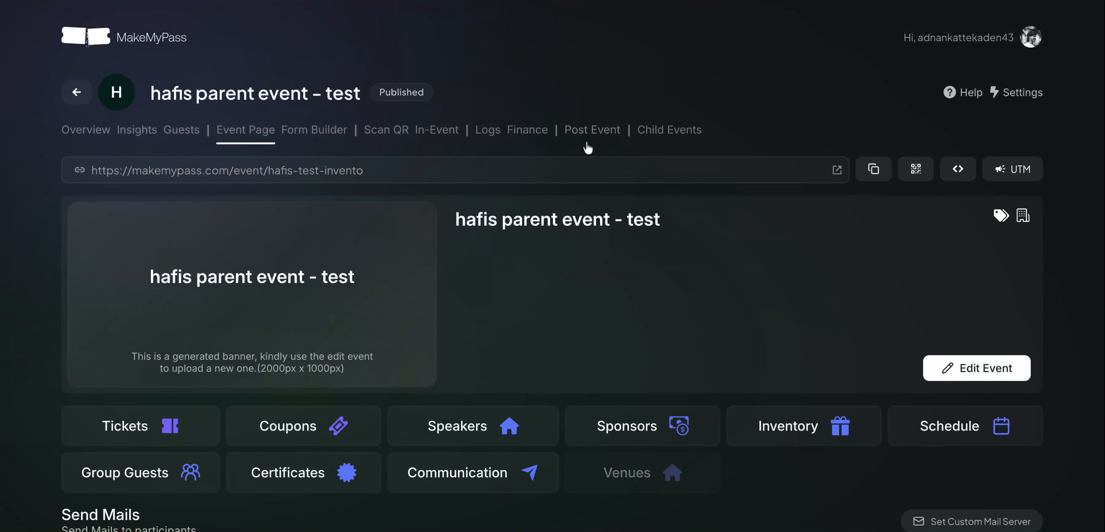
click(590, 133)
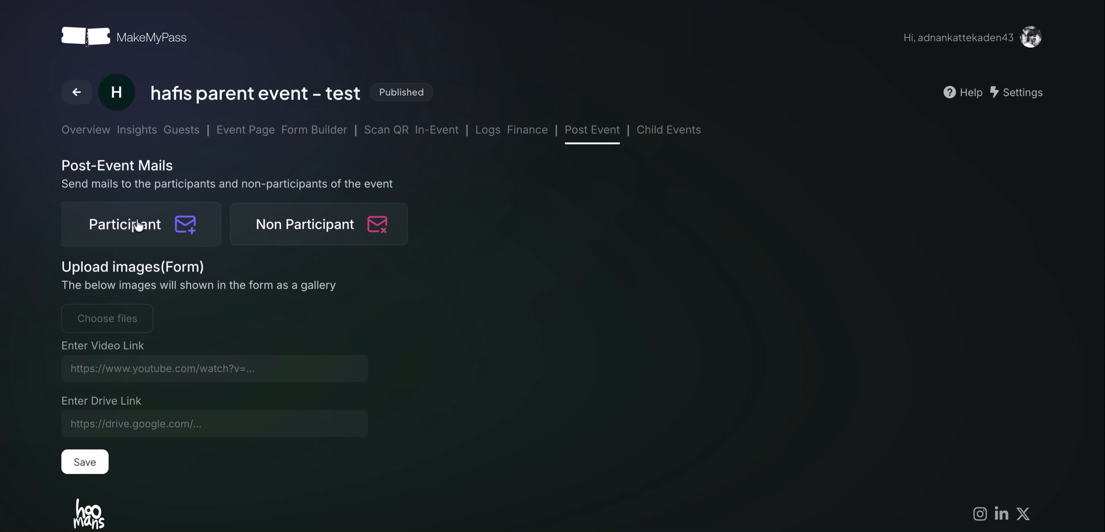
click(118, 221)
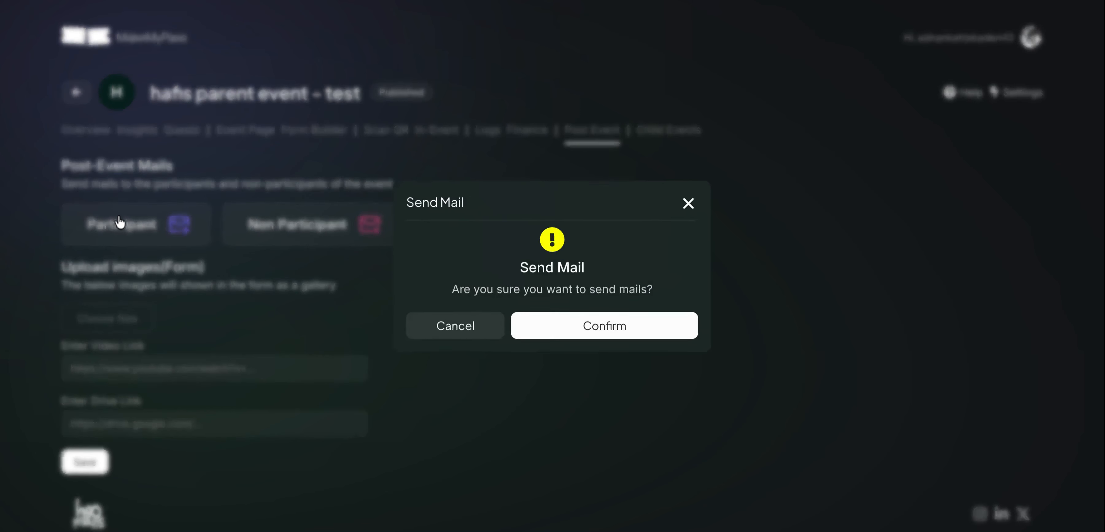
click(611, 330)
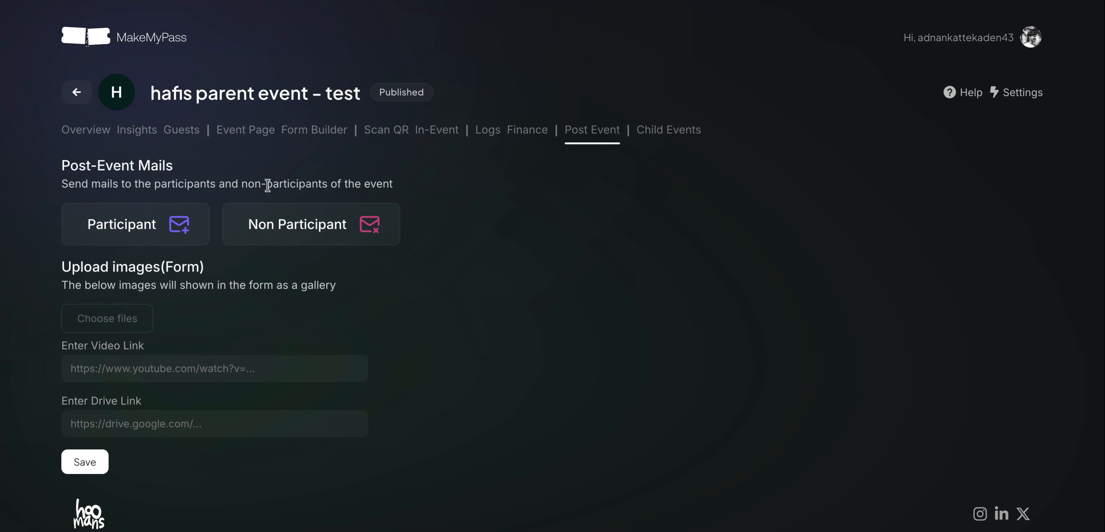
Review the check-in marks in the guest list and the after-event mails listed on the event page.
click(180, 130)
scroll(281, 371, down, 4)
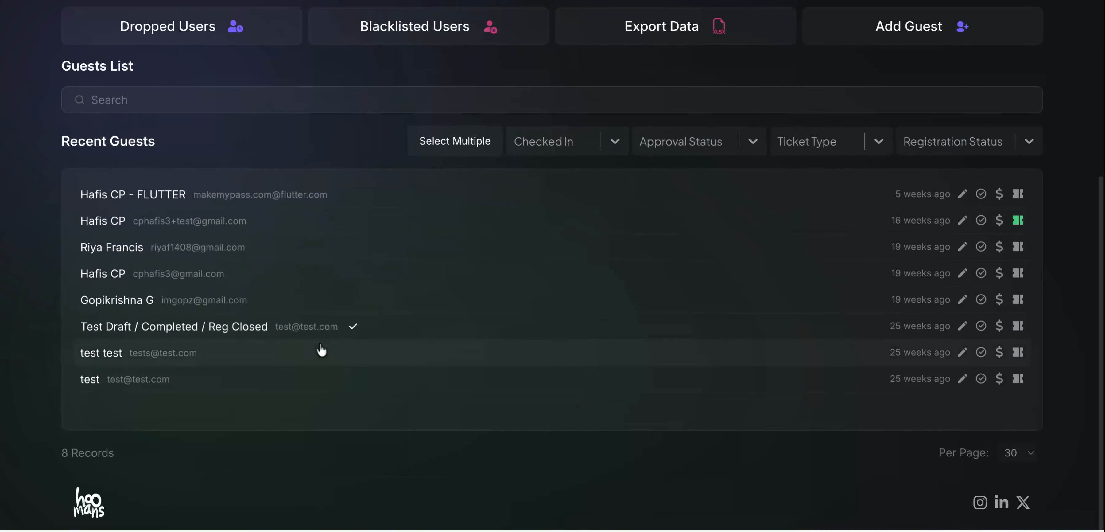
scroll(376, 333, up, 5)
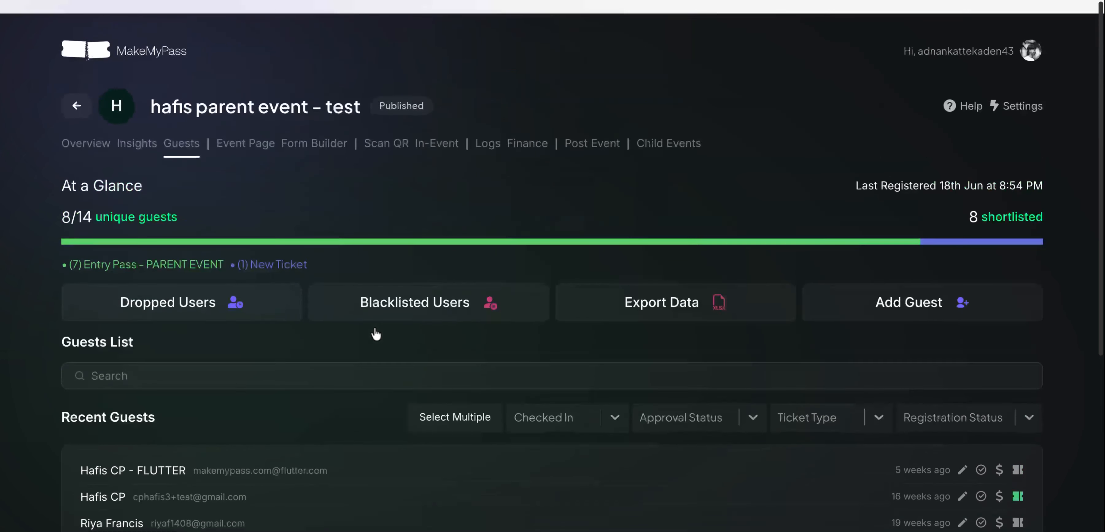
click(586, 130)
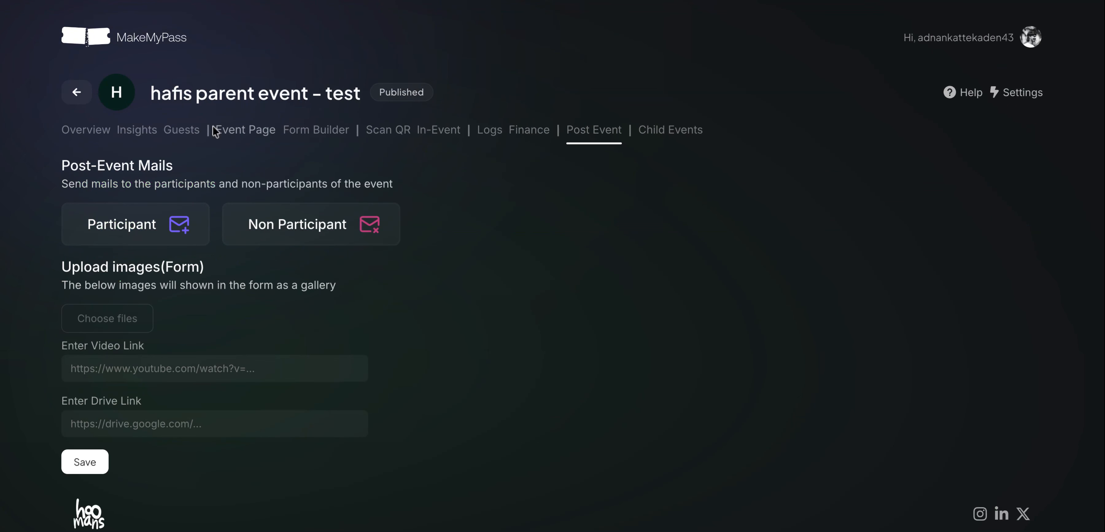
click(227, 130)
scroll(291, 408, down, 6)
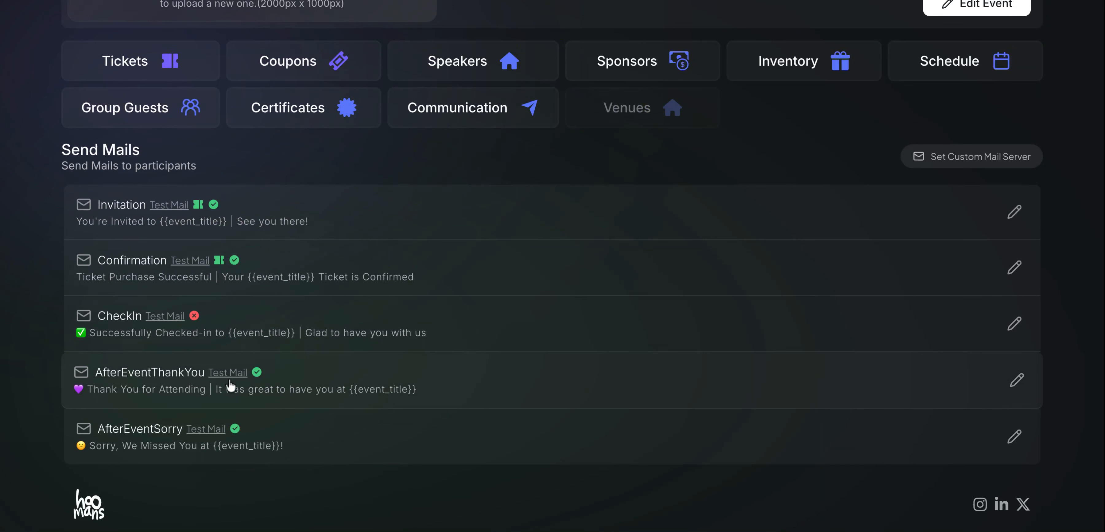
scroll(254, 387, up, 6)
Send the post-event mails to the event's non-participants.
click(590, 65)
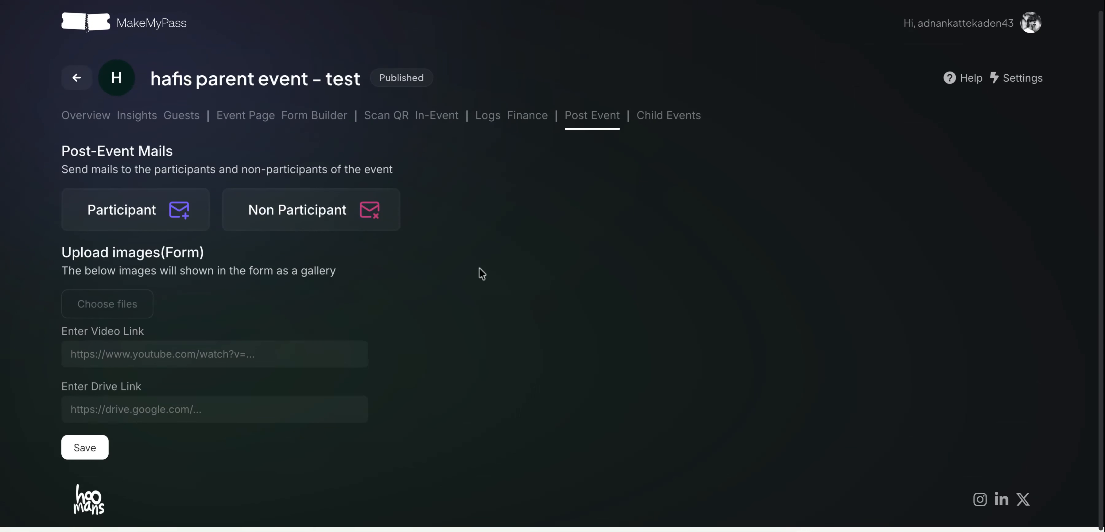
click(387, 224)
click(620, 325)
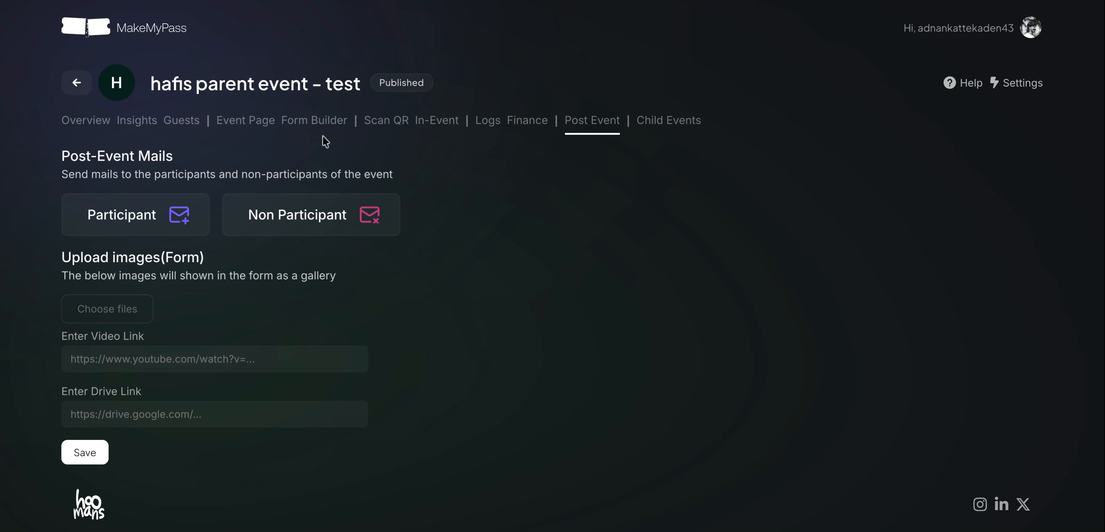
Look over the event page once more and return to the recent guests in the guest list.
click(252, 124)
scroll(434, 335, down, 8)
scroll(304, 207, up, 8)
click(181, 124)
scroll(340, 261, down, 5)
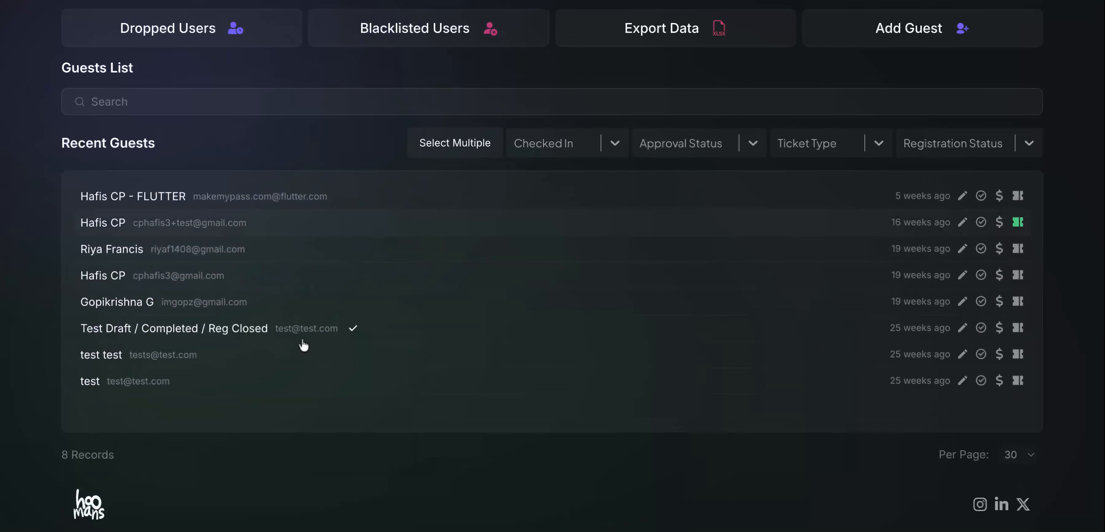
Try to check in the second listed guest with 1 Entry Pass - PARENT EVENT ticket and close the guest's details.
click(224, 229)
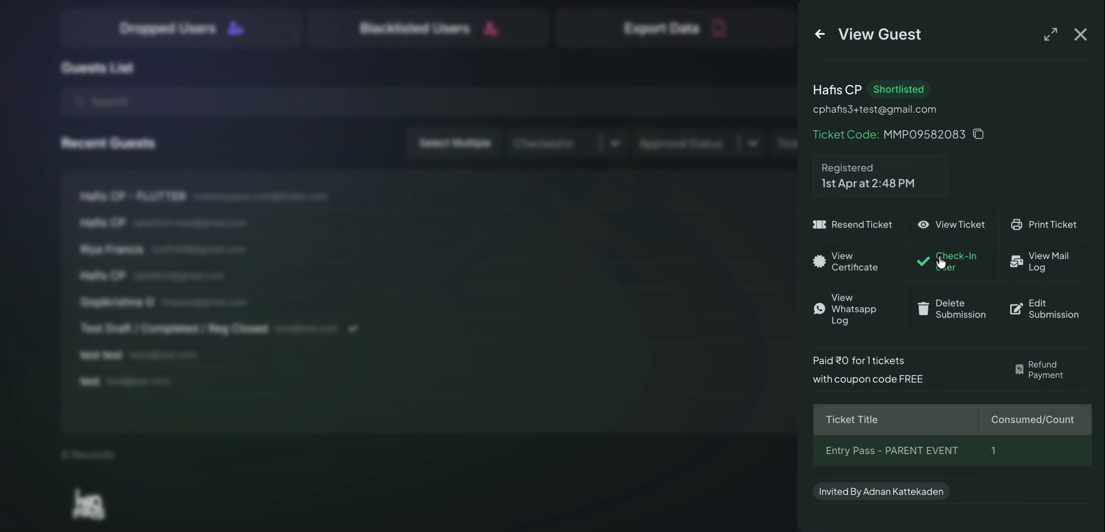
click(940, 259)
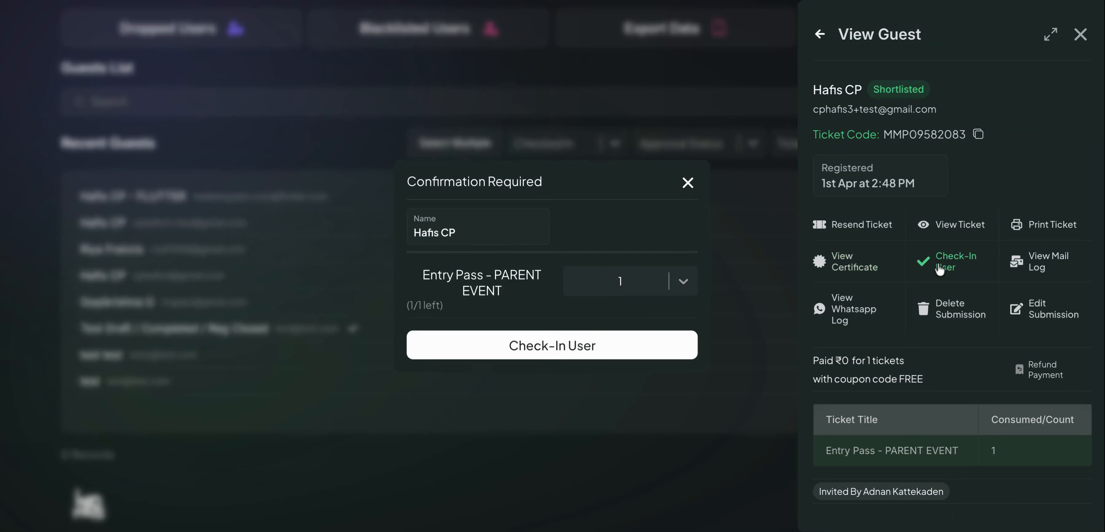
click(526, 352)
click(497, 307)
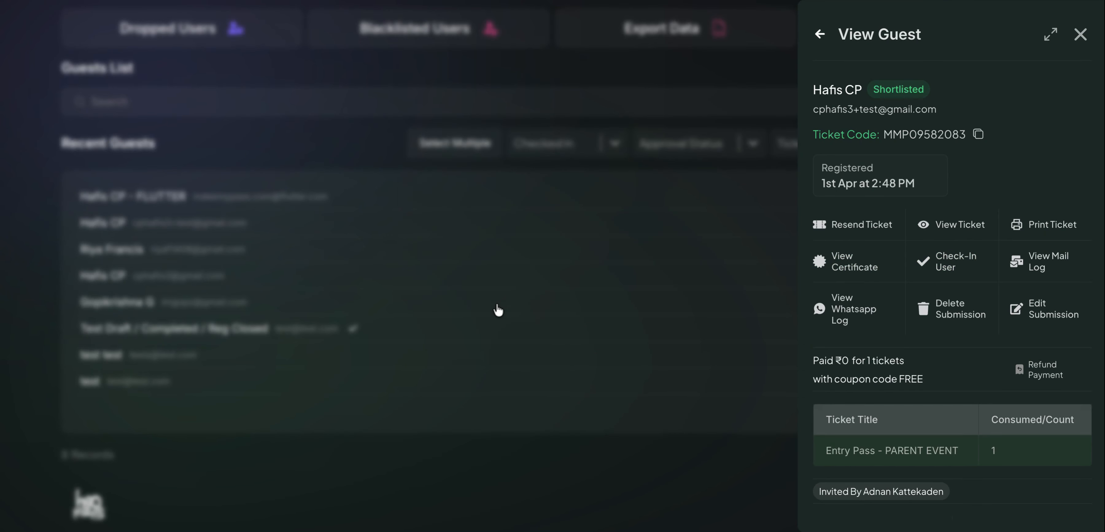
click(329, 232)
click(279, 254)
click(289, 229)
scroll(266, 124, up, 5)
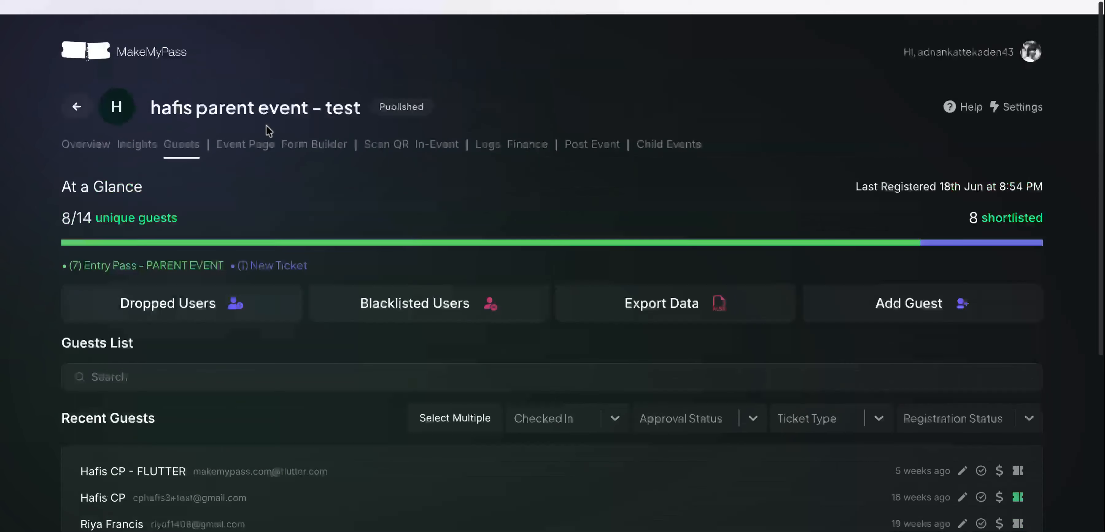
Reload the guest list and check the check-in marks beside the recent guests.
scroll(204, 124, down, 1)
click(141, 126)
click(182, 128)
scroll(315, 237, down, 6)
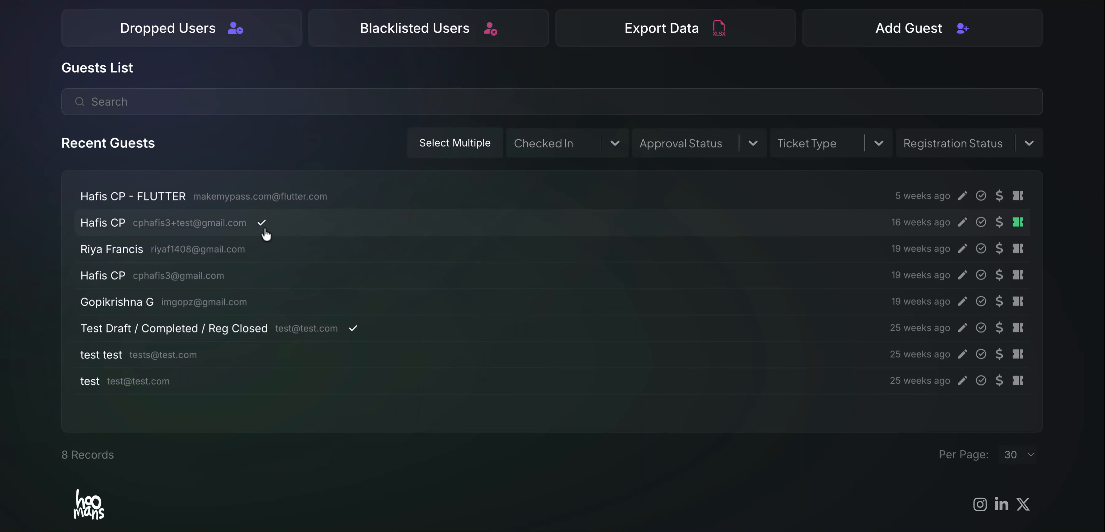
scroll(268, 234, up, 6)
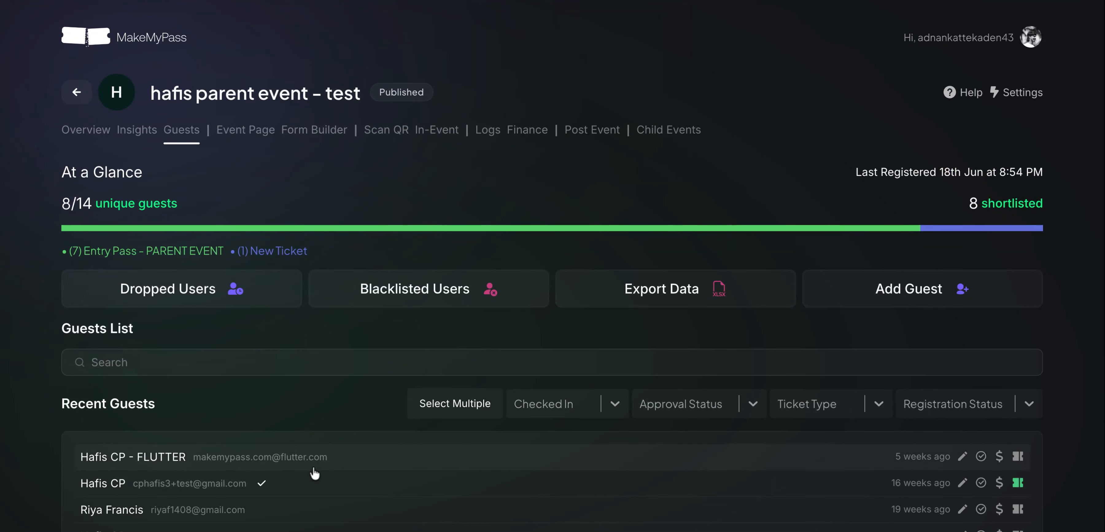
View the certificate page of the second listed guest and return to the guest list.
click(313, 480)
click(860, 274)
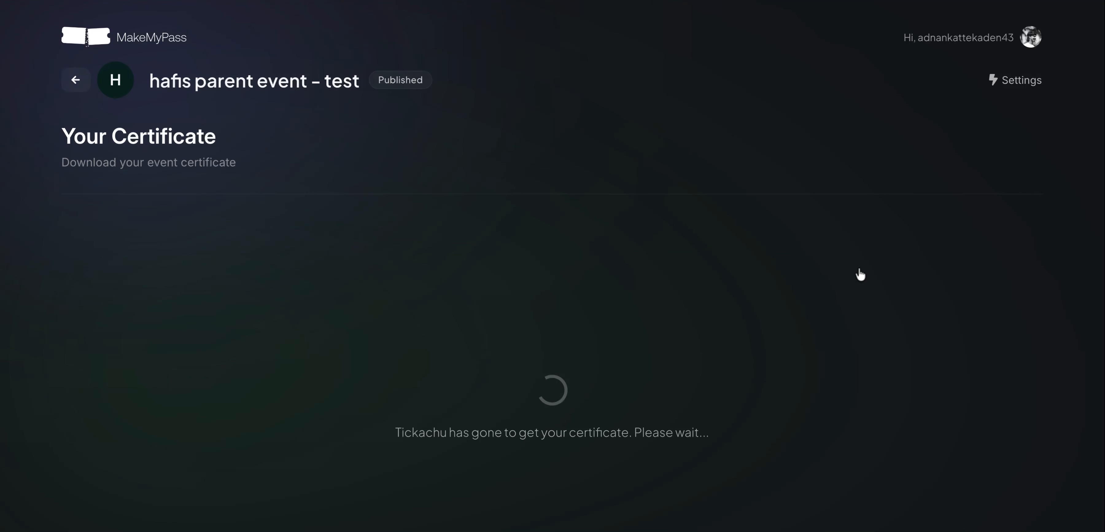
scroll(611, 353, down, 1)
scroll(147, 144, up, 1)
click(76, 93)
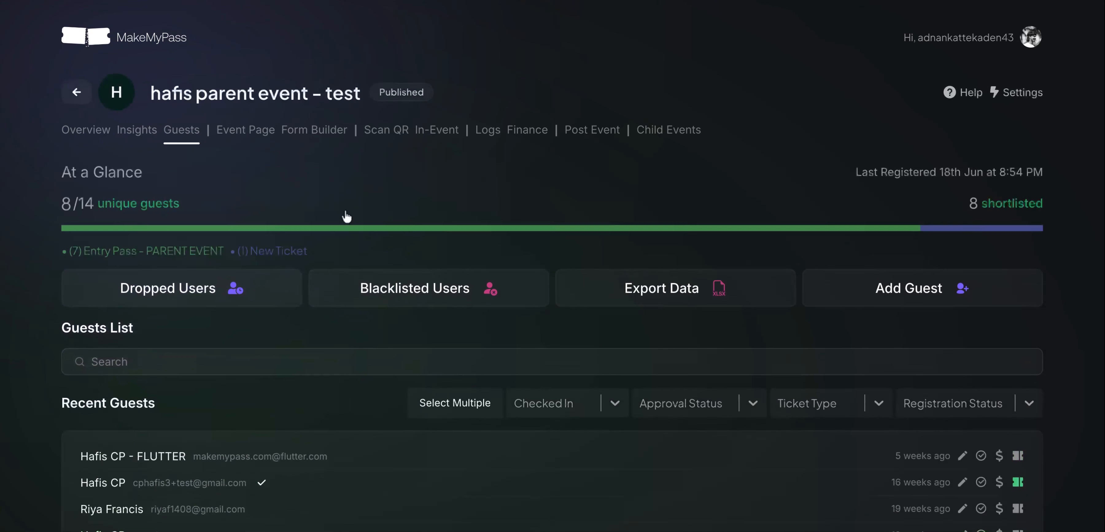
Add a "Certificate URL :" line below the thank-you paragraph in the event's AfterEventThankYou mail template, followed by a line break.
click(265, 136)
scroll(429, 283, down, 6)
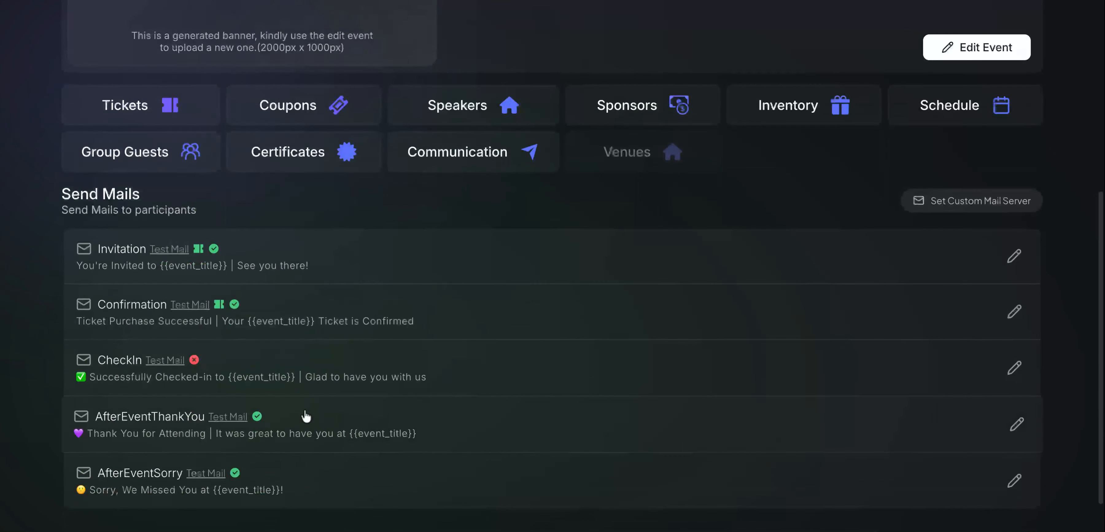
scroll(305, 415, down, 1)
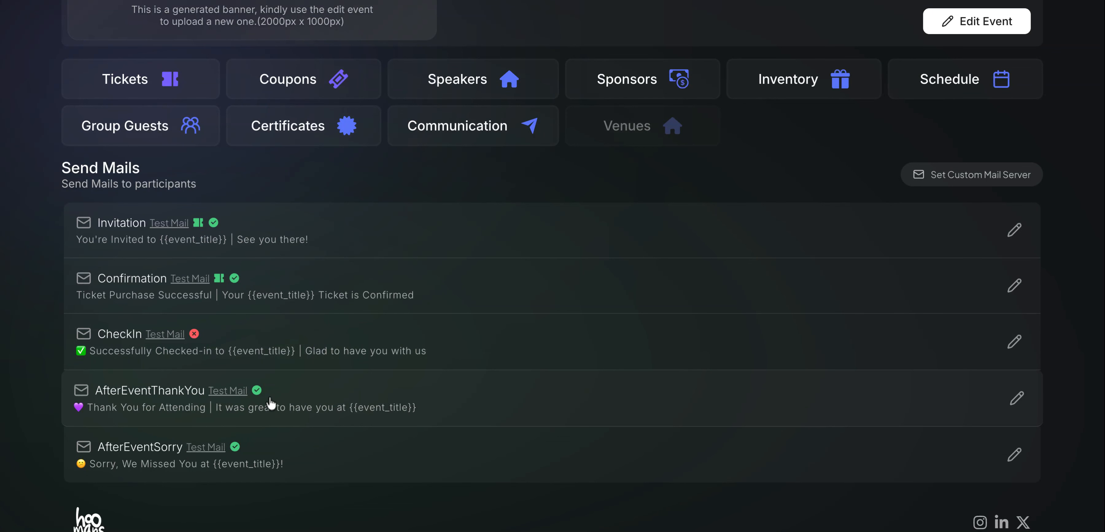
click(295, 407)
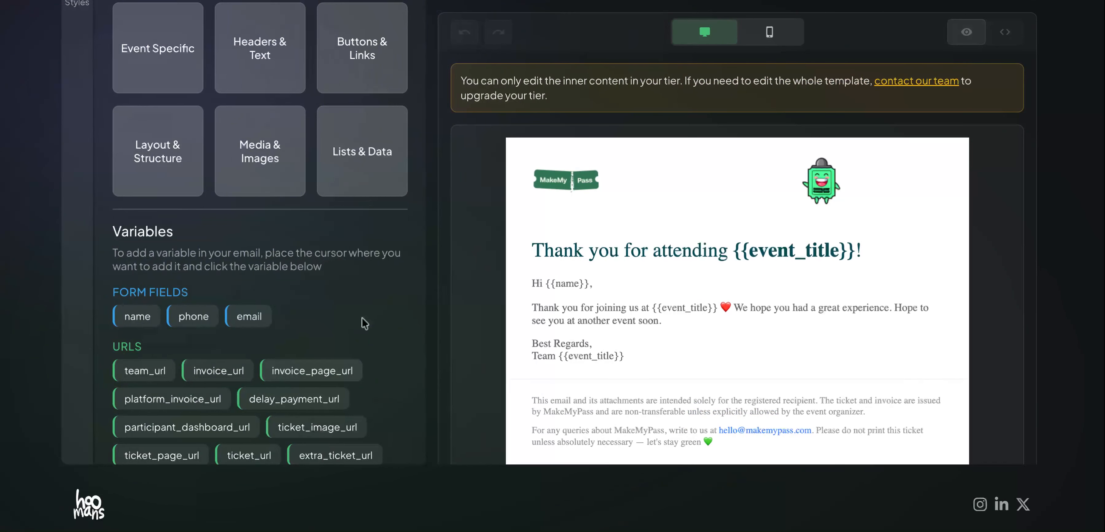
scroll(612, 374, down, 1)
click(687, 303)
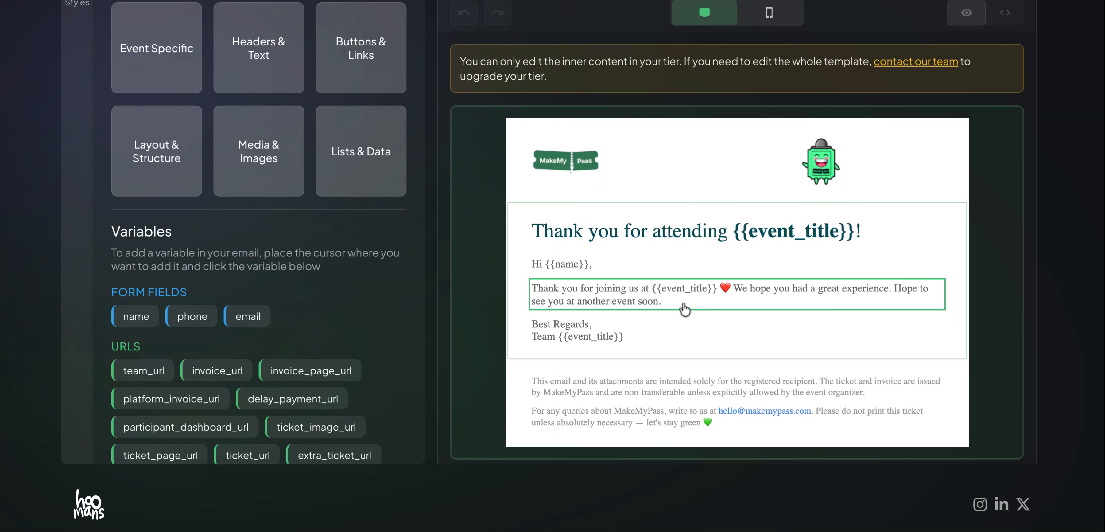
key(Return)
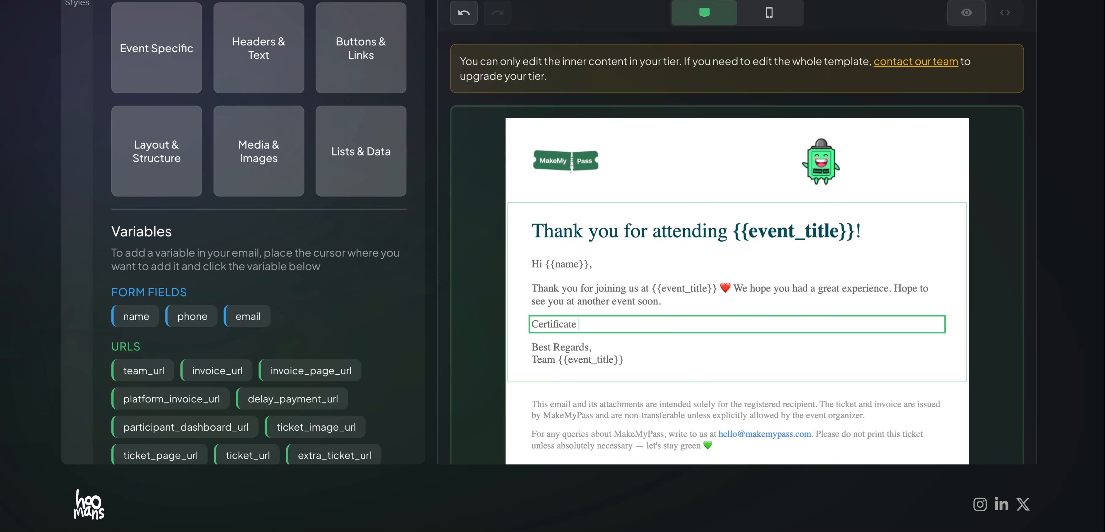
text(Certificate URL :)
key(shift+Return)
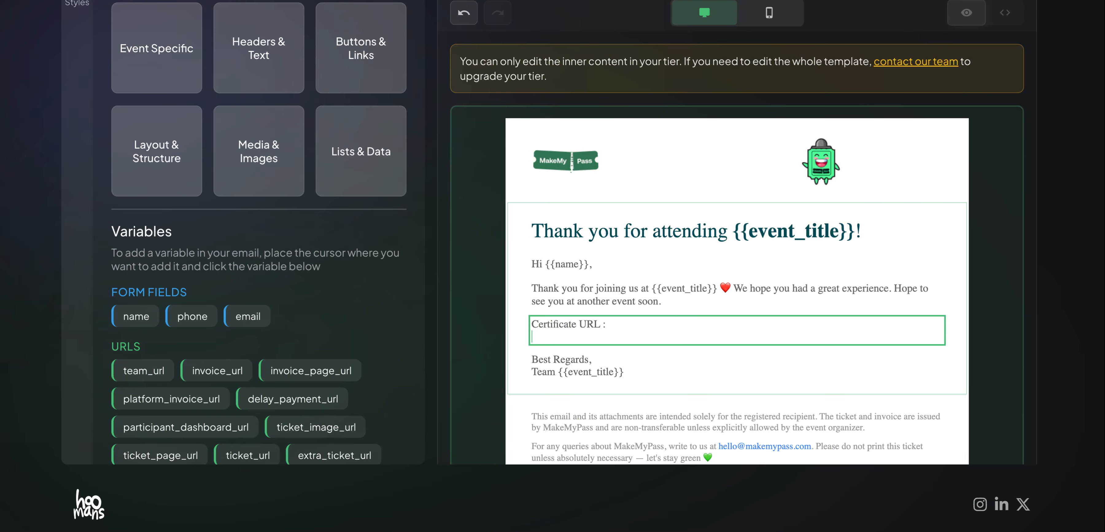
Insert the certificate_page_url variable under the "Certificate URL :" label and make the label bold.
scroll(257, 302, down, 4)
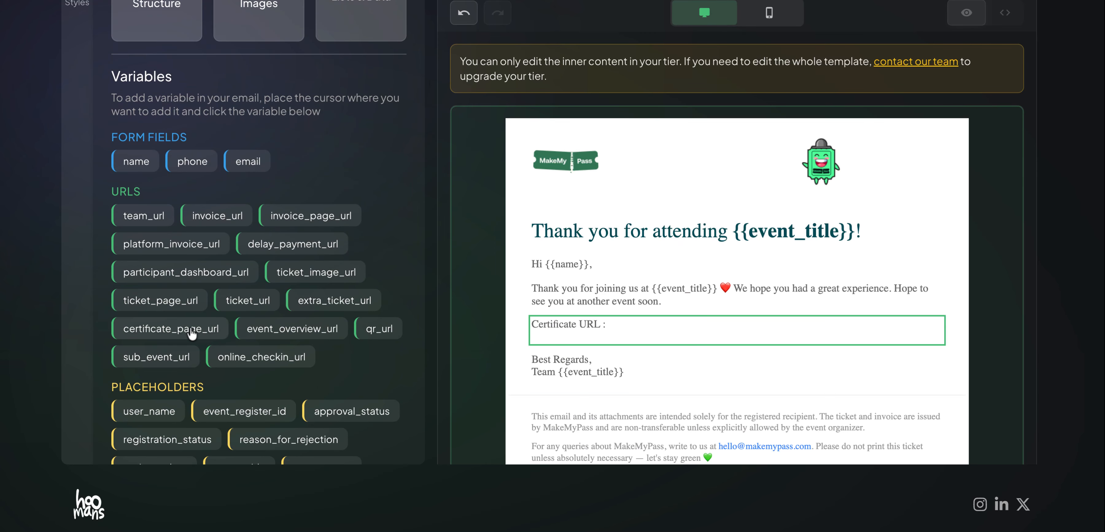
click(205, 332)
drag(608, 326, 532, 323)
key(ctrl+b)
click(666, 337)
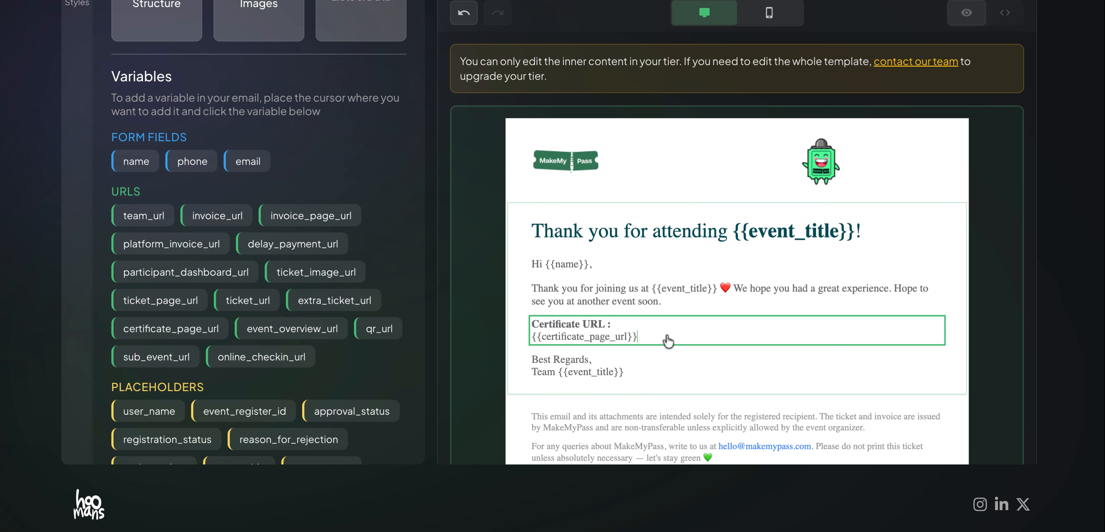
Save the AfterEventThankYou mail template and look over its content.
scroll(688, 274, up, 7)
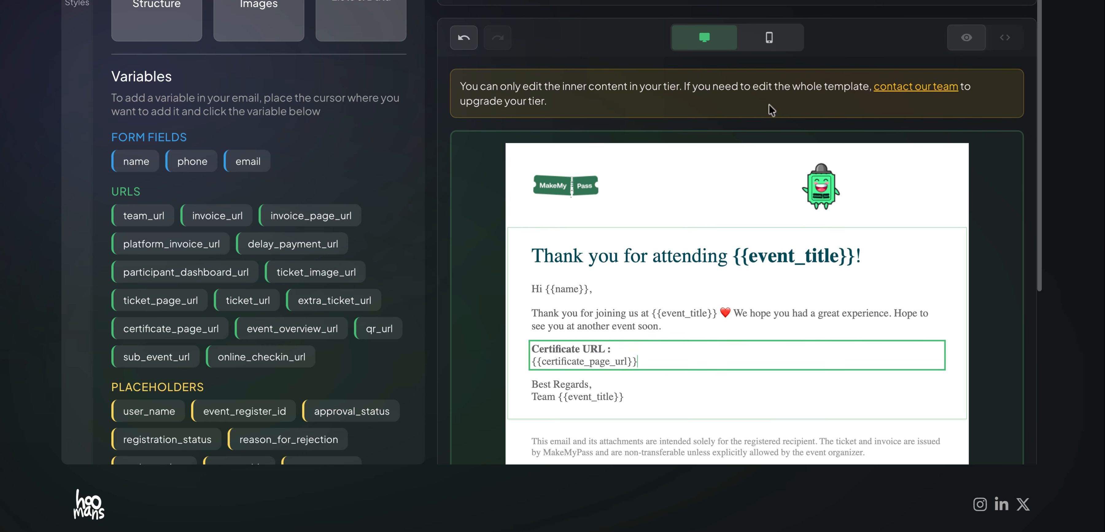
click(988, 187)
scroll(686, 386, down, 5)
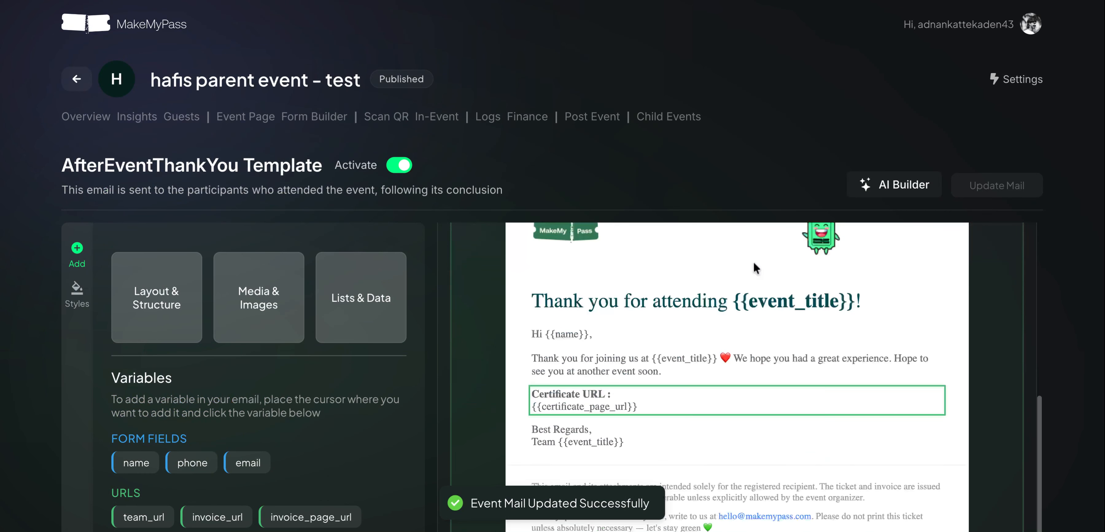
scroll(688, 412, down, 5)
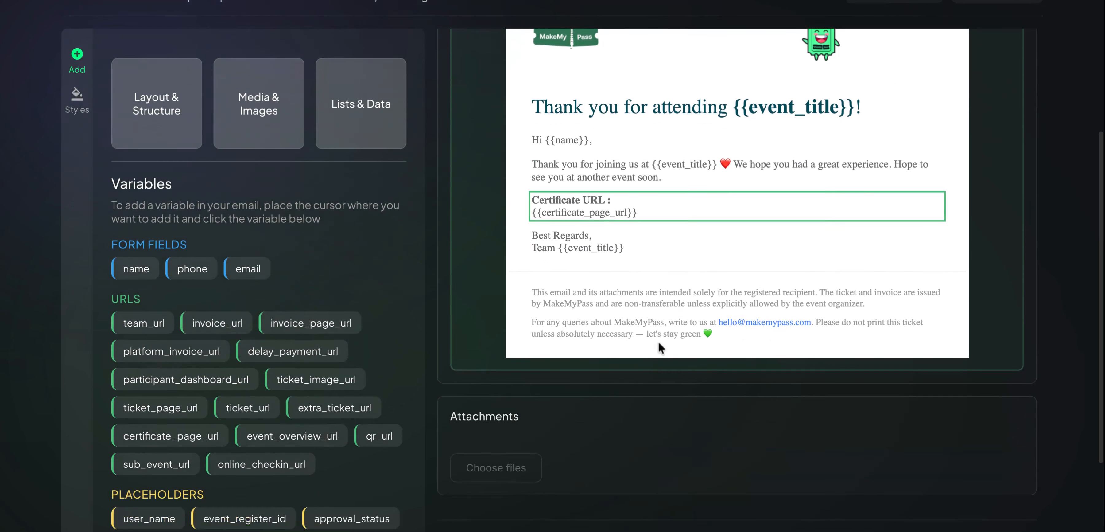
scroll(646, 225, up, 10)
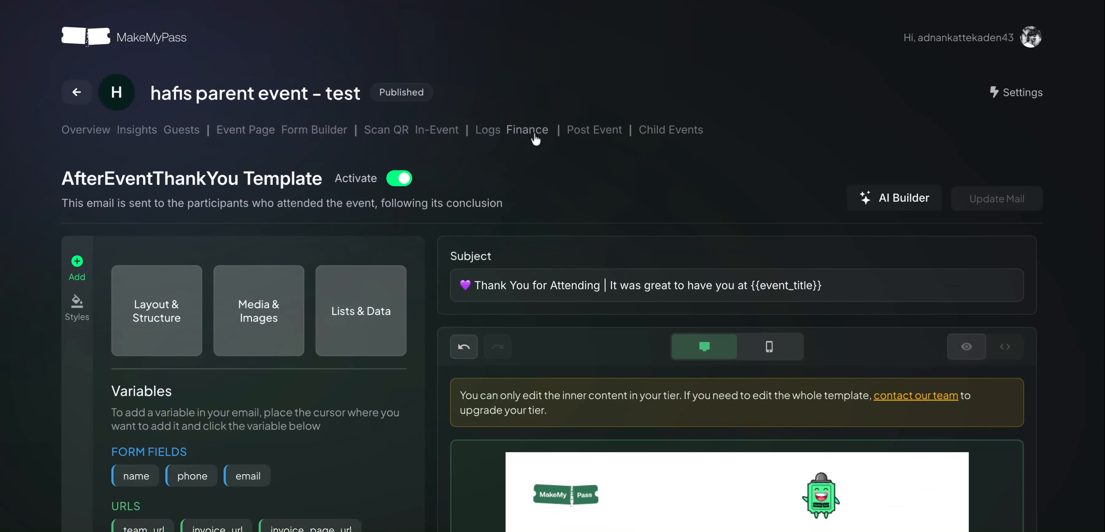
Send the post-event mails to the event's participants.
click(587, 132)
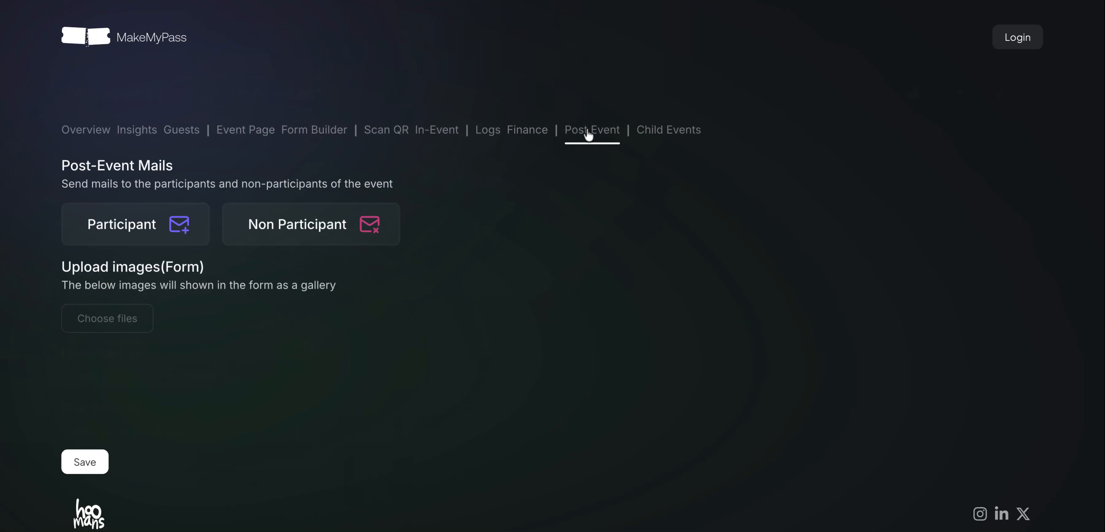
click(131, 235)
click(612, 333)
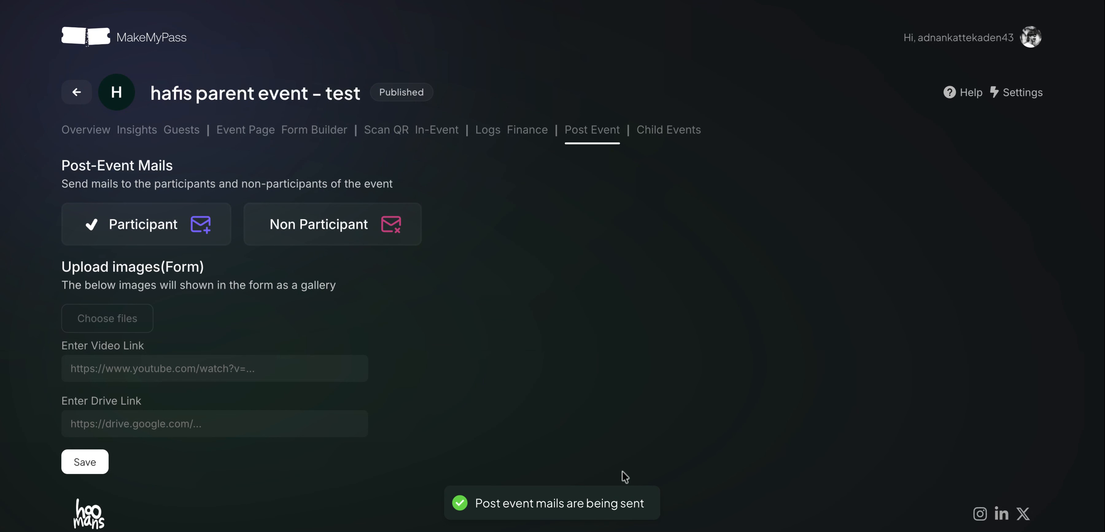
Read the second AfterEventThankYou mail in the event's mail logs, including its certificate URL.
click(488, 130)
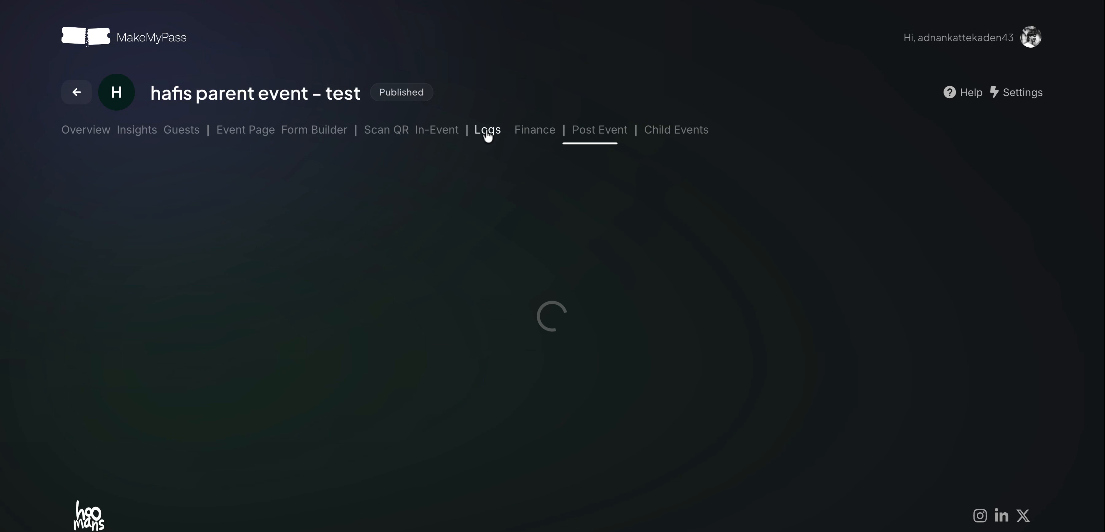
scroll(487, 142, down, 12)
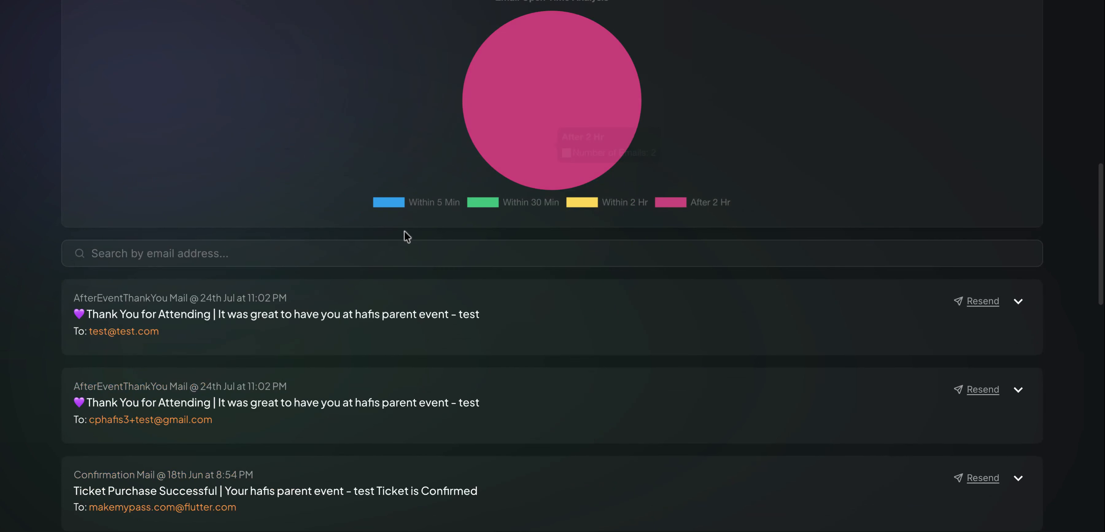
click(303, 217)
click(303, 218)
click(334, 338)
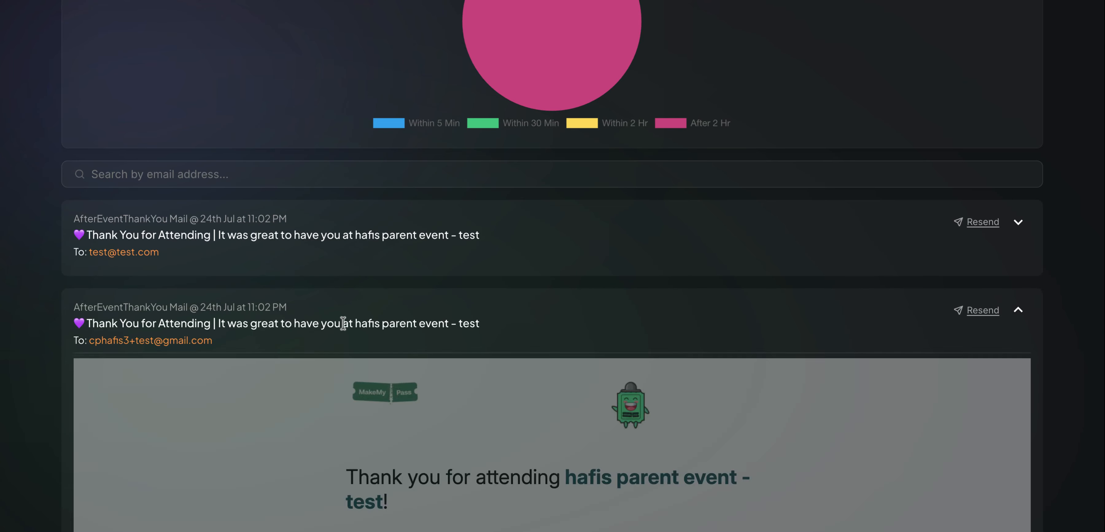
scroll(573, 345, down, 2)
scroll(523, 264, down, 10)
drag(489, 262, 342, 244)
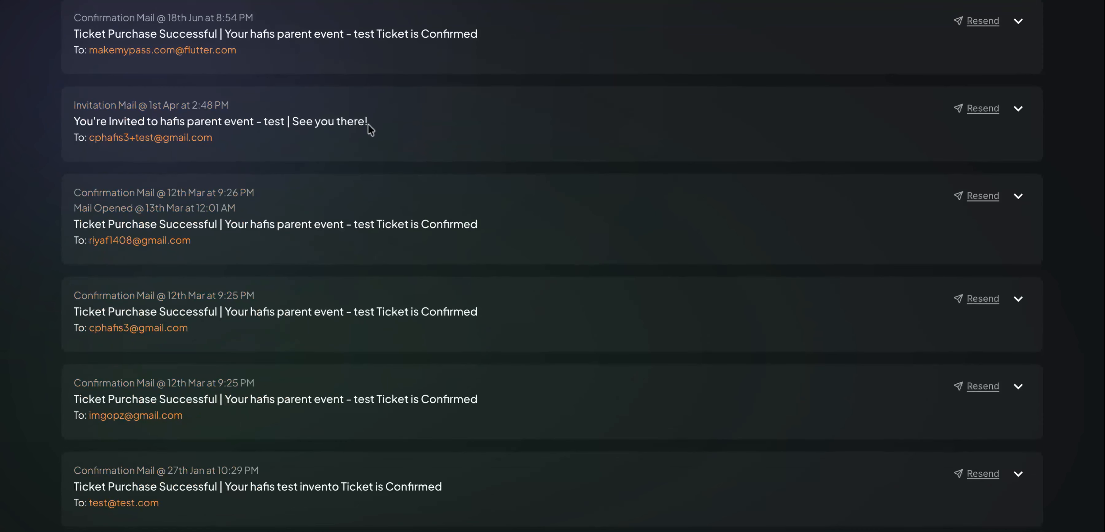
Look over the sent Invitation mail in the mail logs.
click(368, 121)
scroll(493, 441, down, 6)
scroll(486, 427, up, 14)
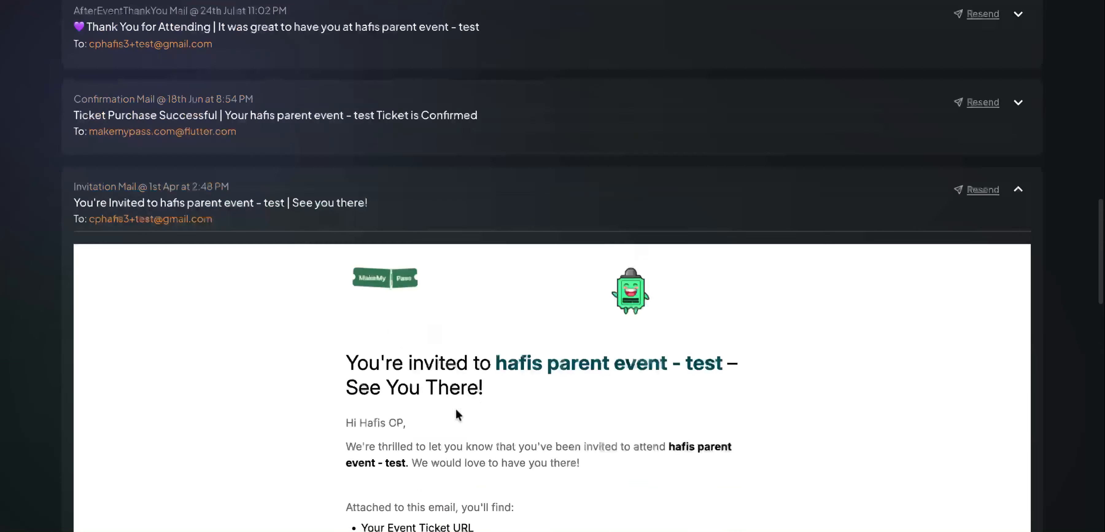
Reopen the second AfterEventThankYou mail and view the certificate behind its certificate URL.
click(360, 185)
scroll(411, 397, down, 3)
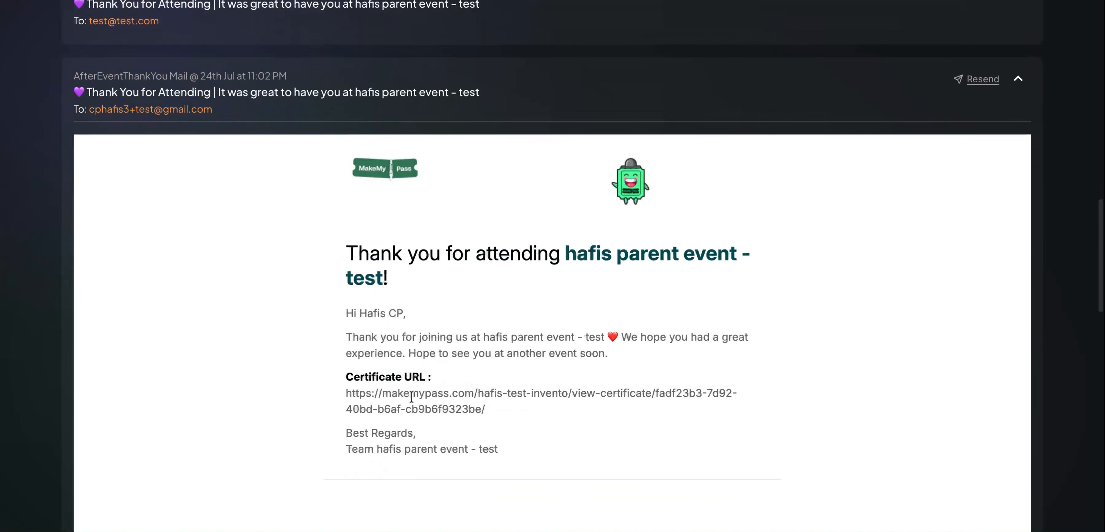
drag(347, 394, 486, 411)
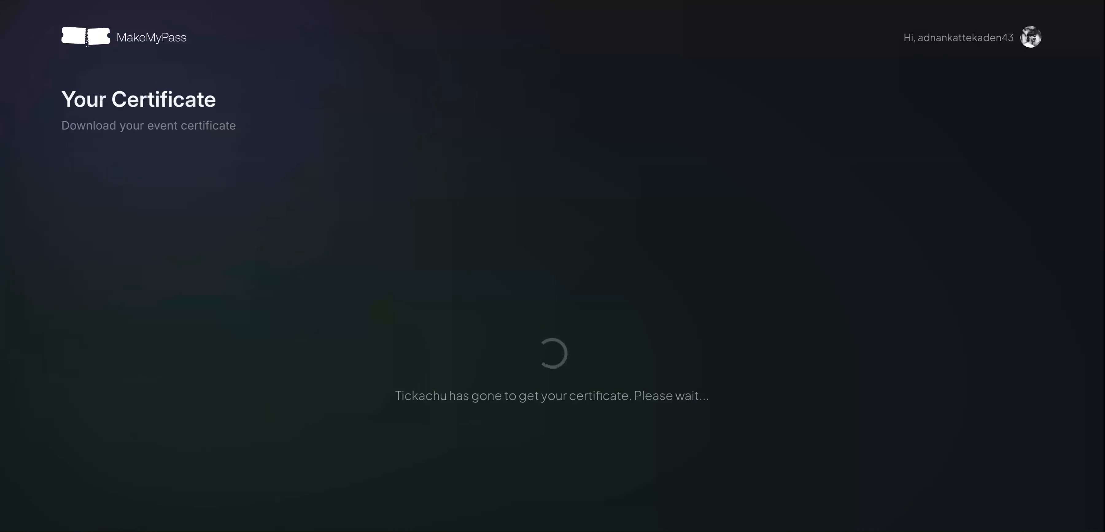
scroll(560, 273, down, 5)
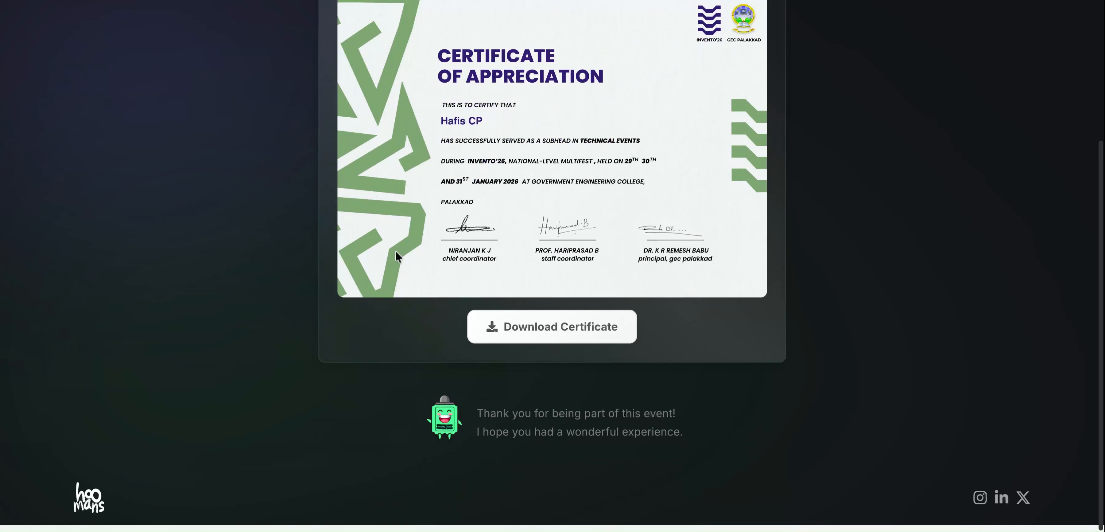
scroll(468, 226, up, 5)
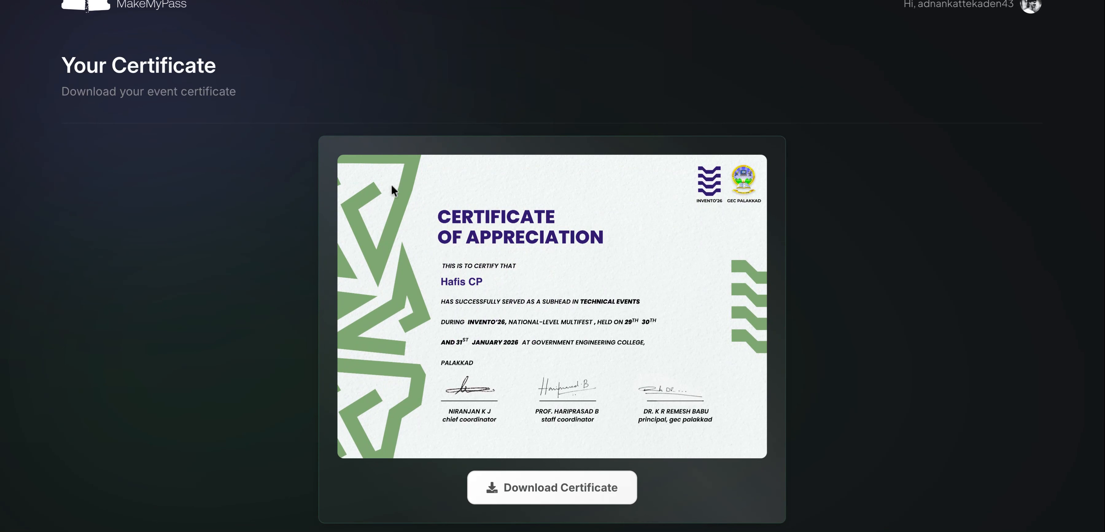
scroll(364, 155, up, 2)
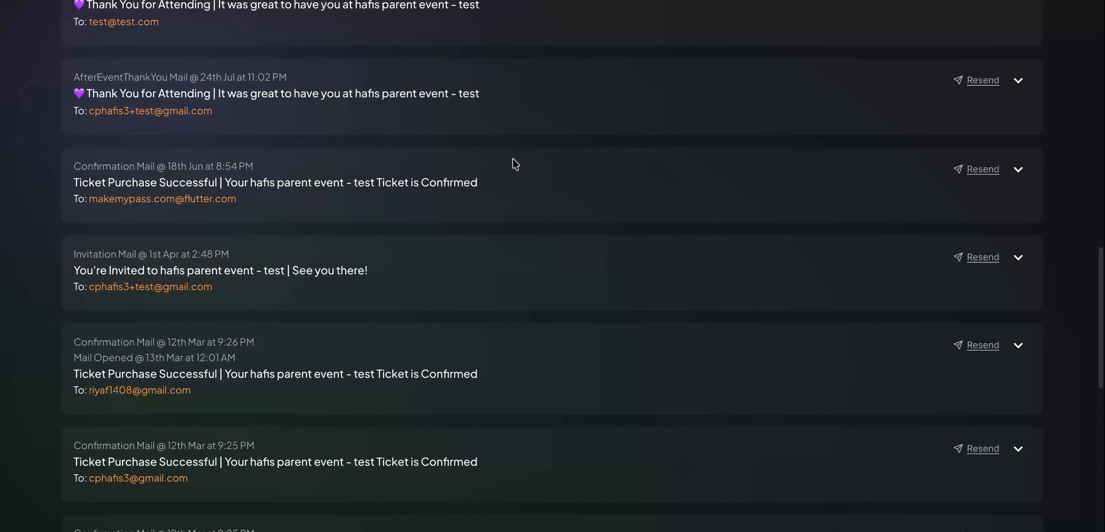
Create a communication template named "Certificate Dispatch Email" for the event.
scroll(513, 163, up, 10)
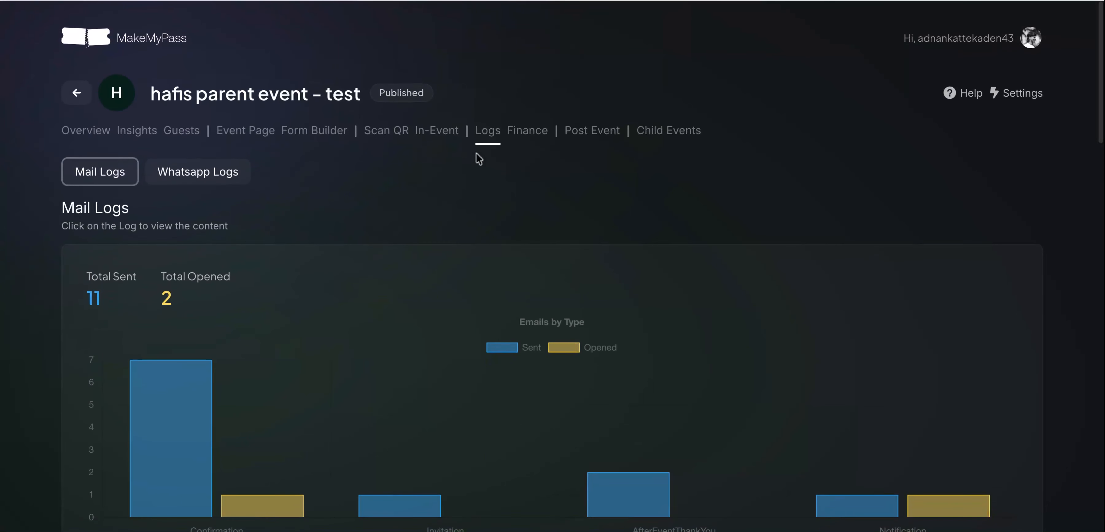
click(258, 136)
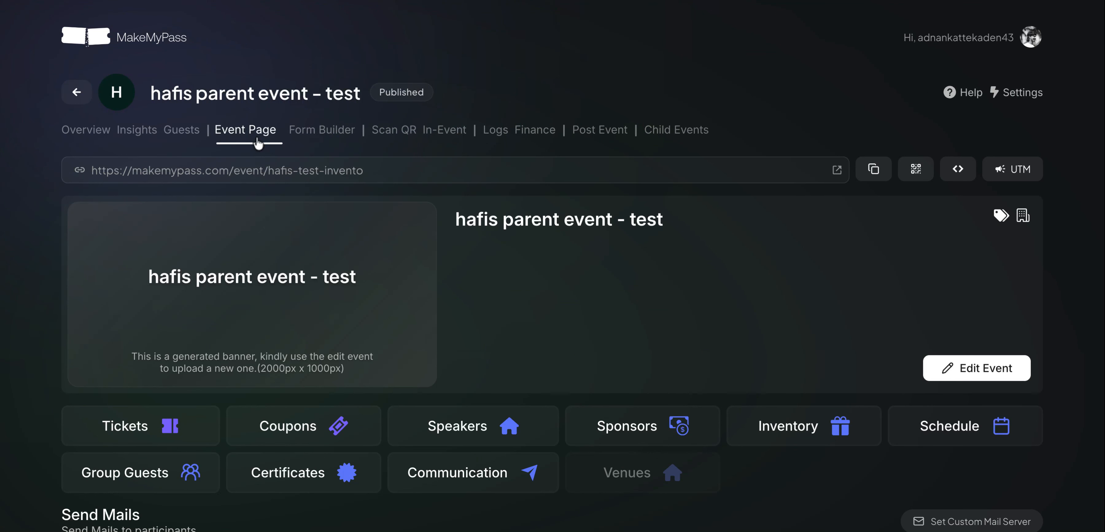
scroll(365, 176, down, 5)
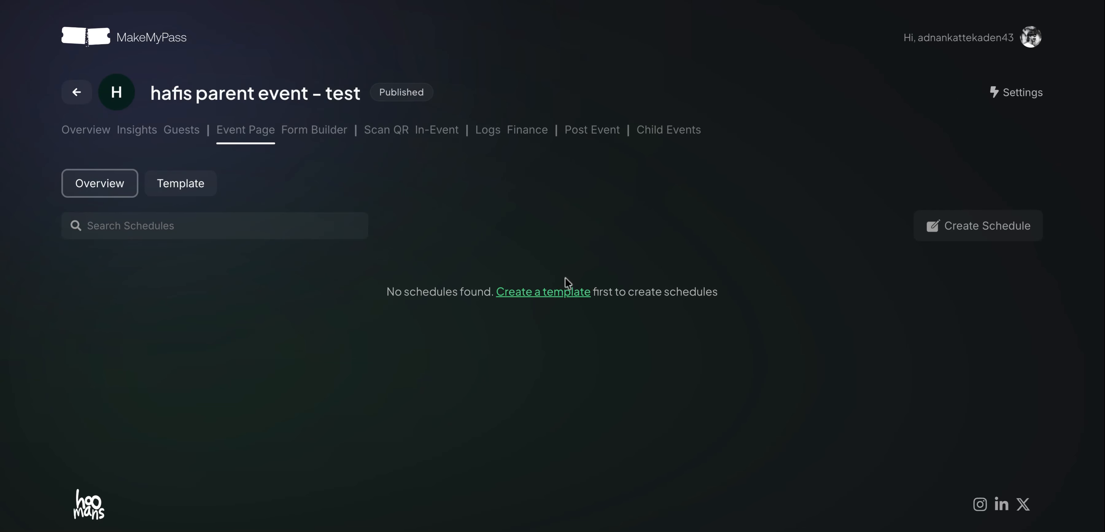
click(195, 191)
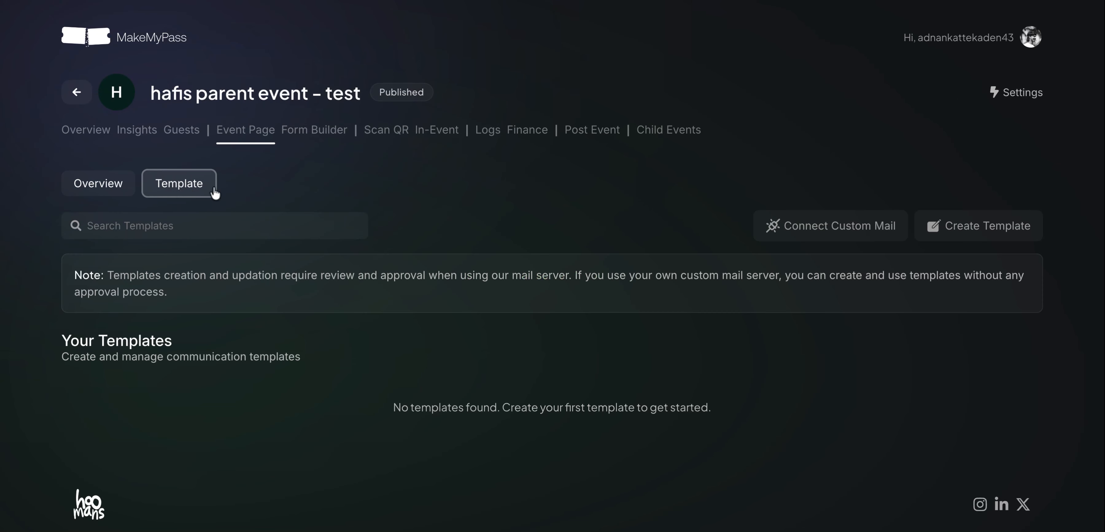
click(1017, 225)
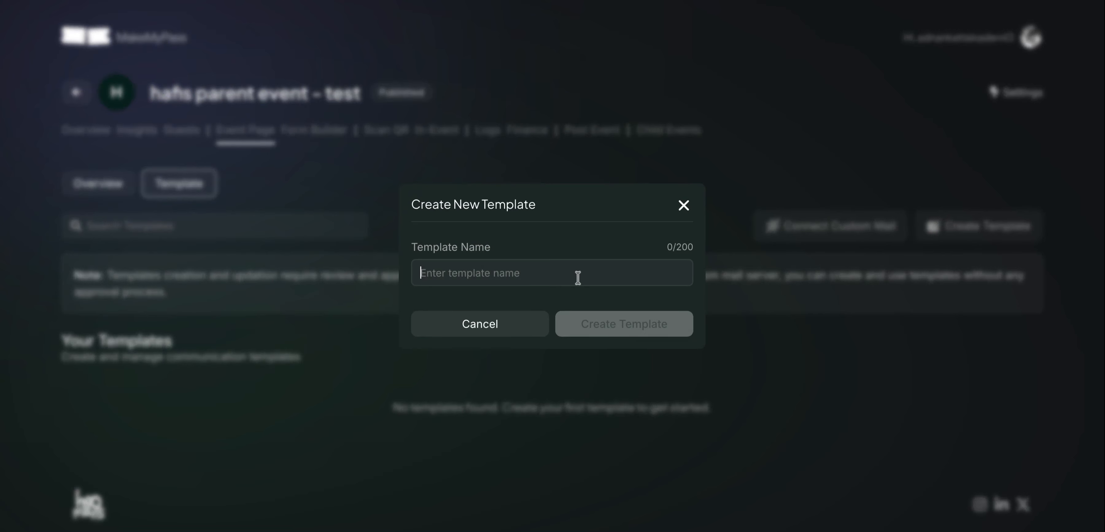
text(Certificate Dispatch)
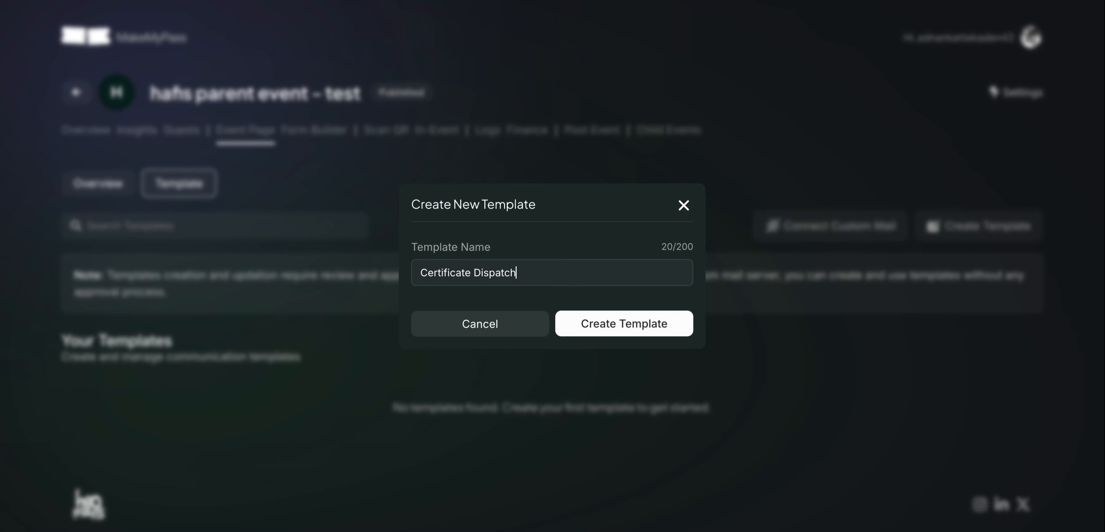
text( Email)
click(634, 336)
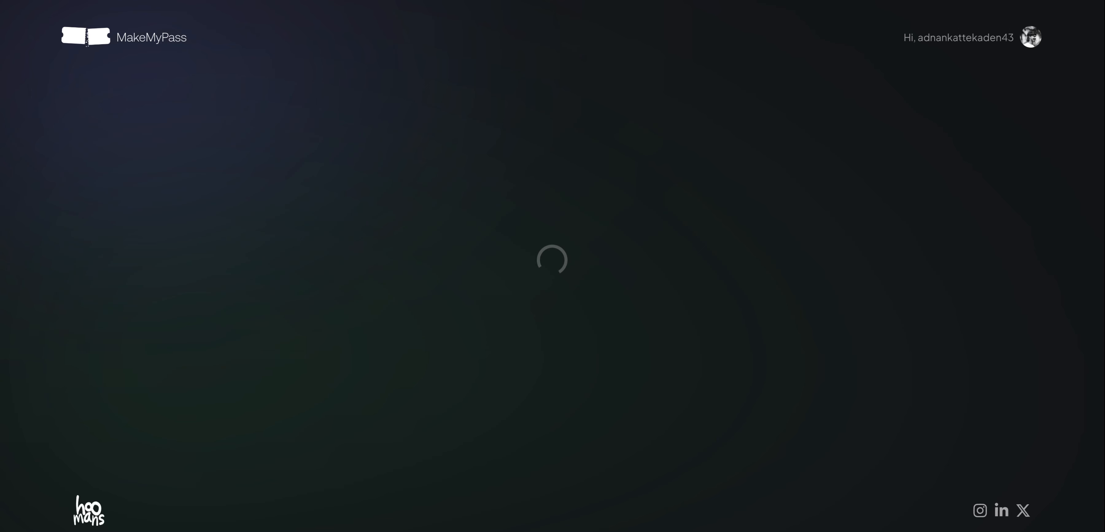
Delete the ticket confirmation body text between the "Hi {{name}}," greeting and the "See you there," line.
scroll(634, 336, down, 5)
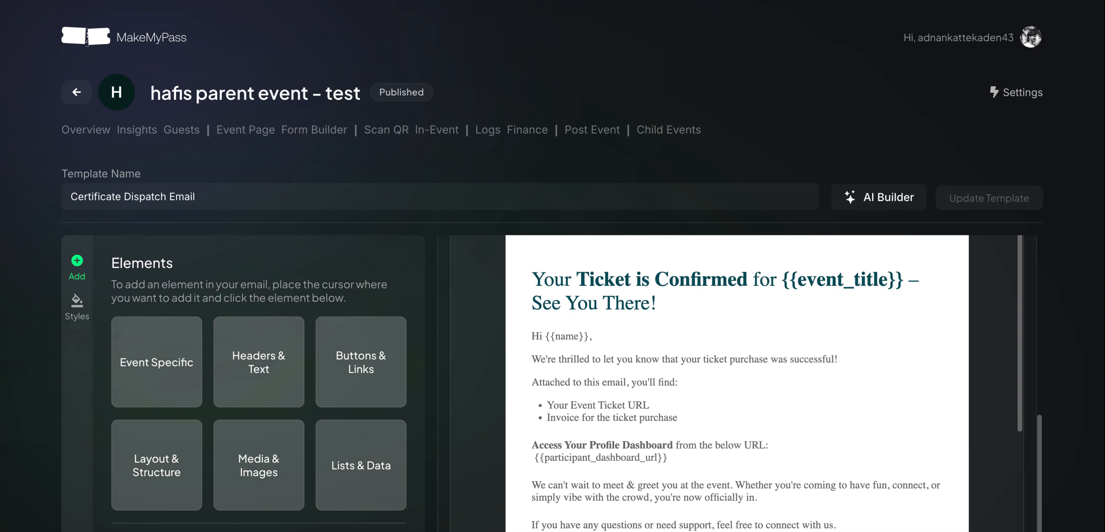
scroll(658, 210, down, 5)
scroll(659, 204, up, 10)
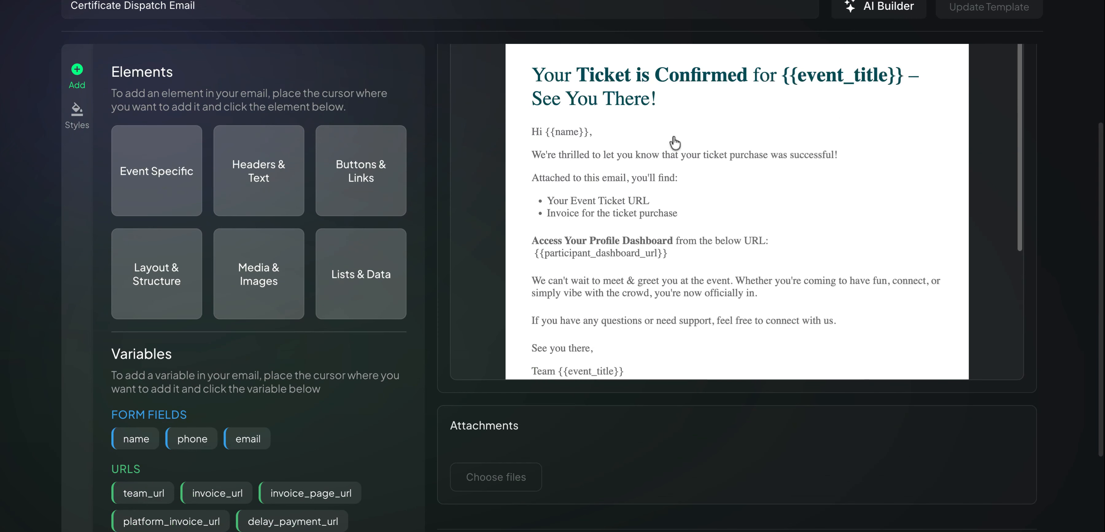
scroll(722, 300, down, 2)
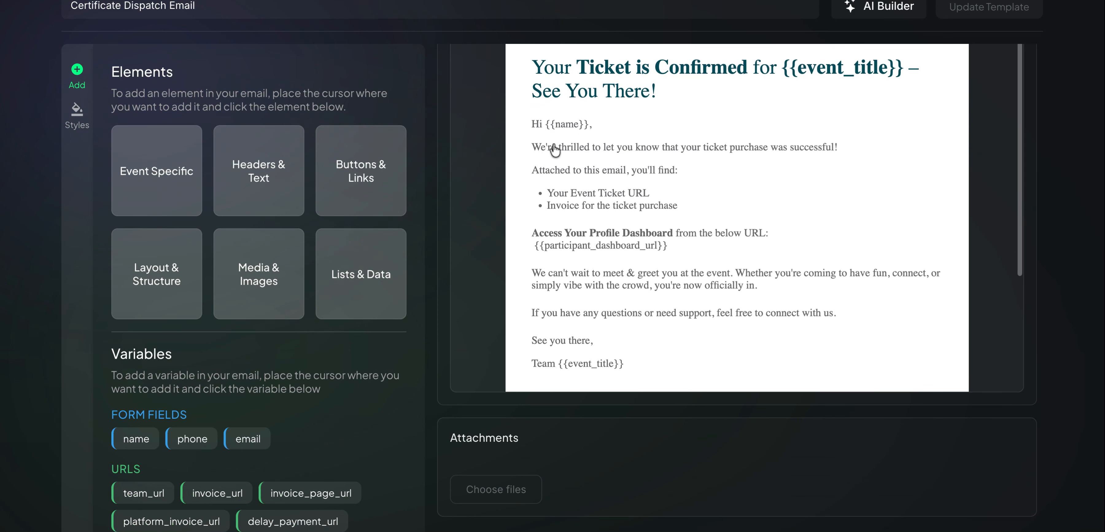
drag(534, 152, 890, 320)
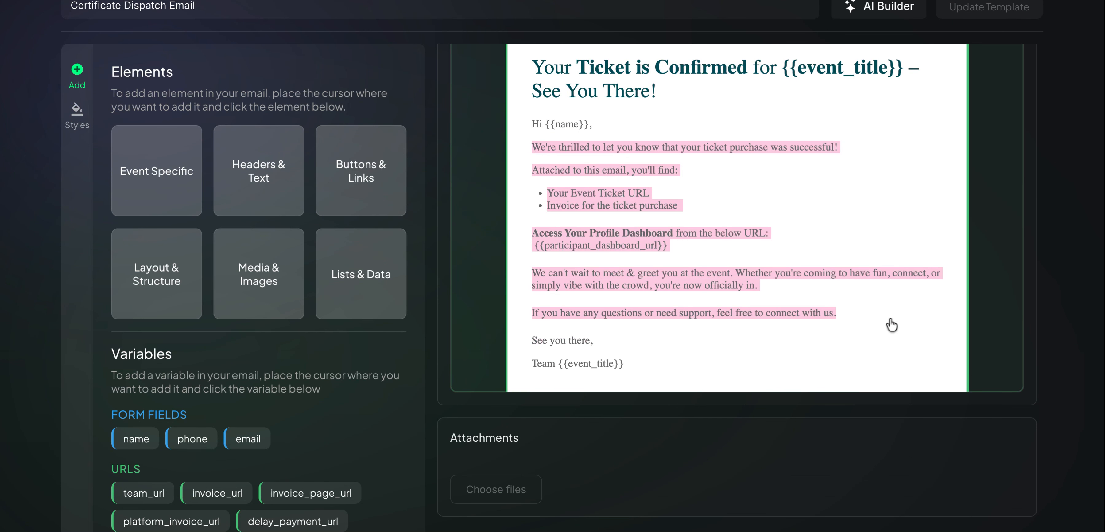
key(BackSpace)
Write "Certificate URL :" below the greeting and insert the certificate_page_url variable on a new line under it.
click(604, 75)
click(592, 161)
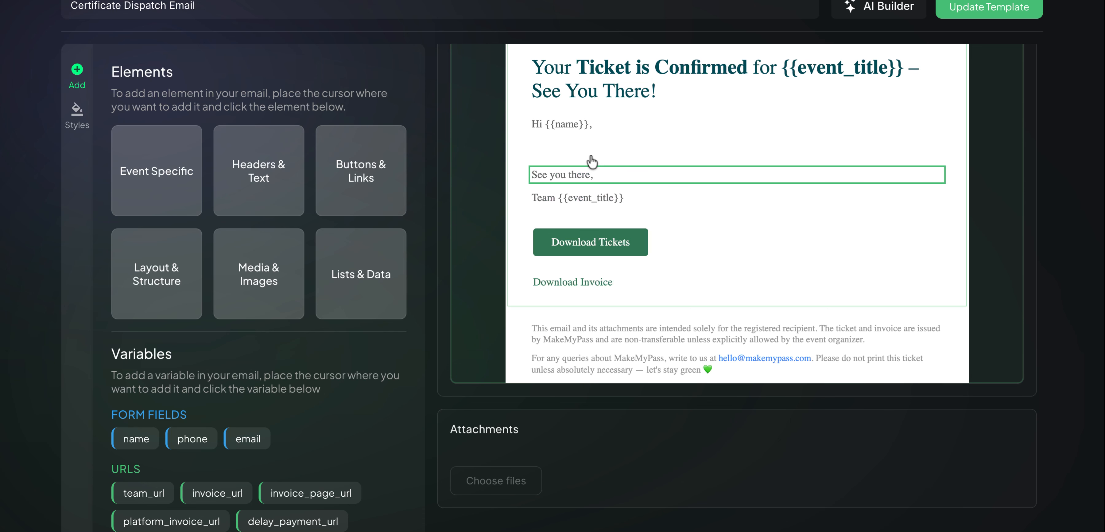
click(594, 154)
text(Certificate URL :)
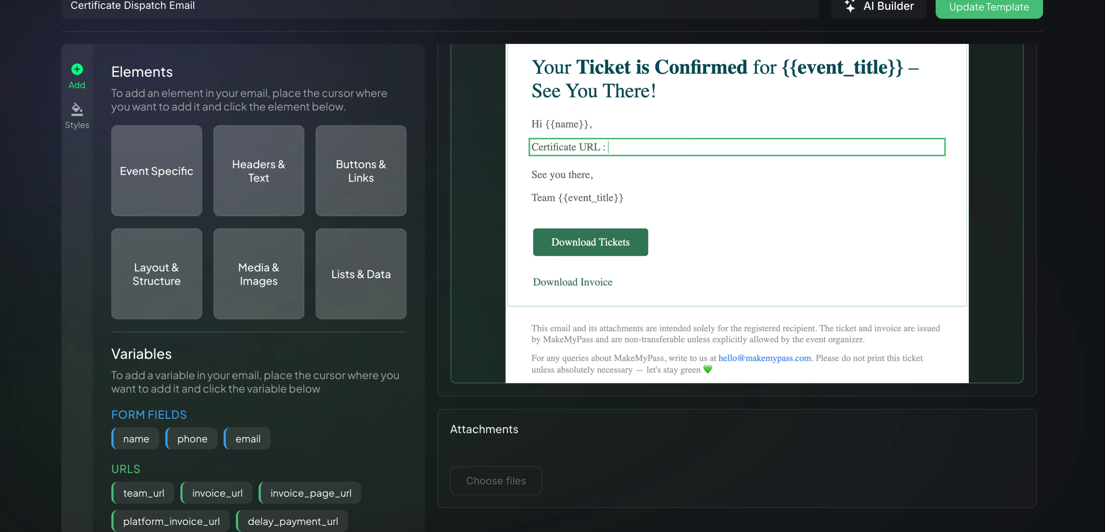
key(shift+Return)
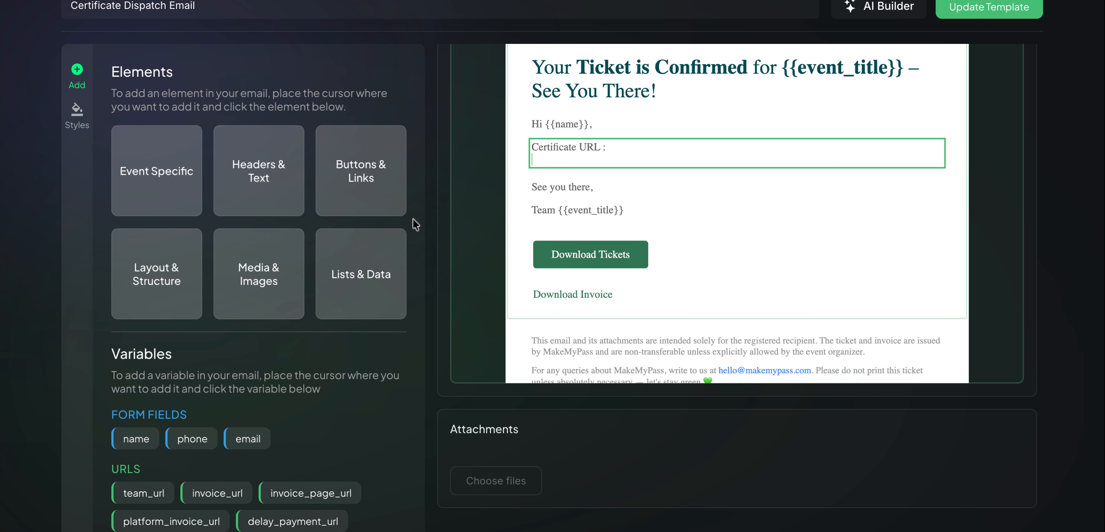
scroll(263, 332, down, 5)
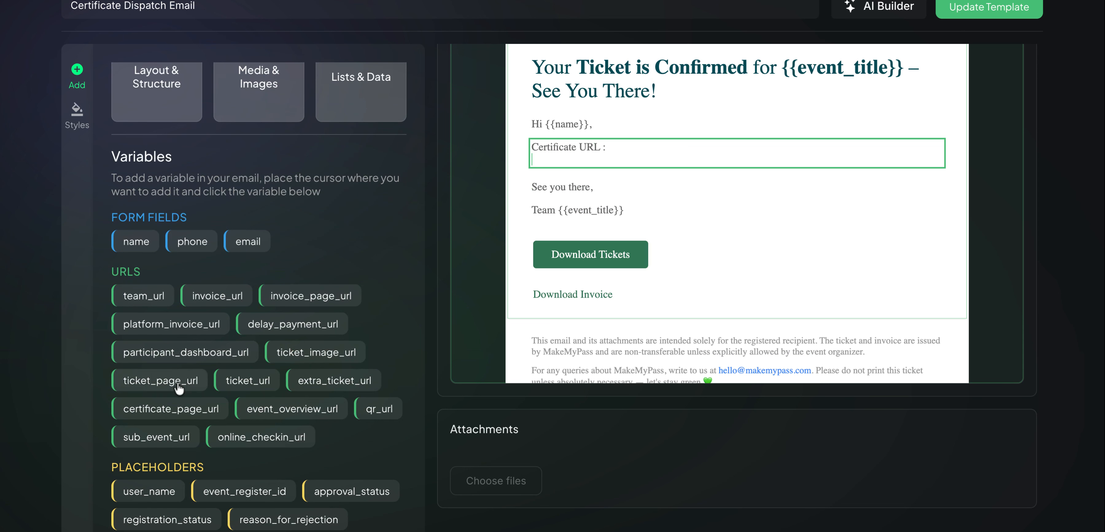
click(171, 409)
Replace the mail's heading text with "Certificate for".
scroll(727, 156, up, 1)
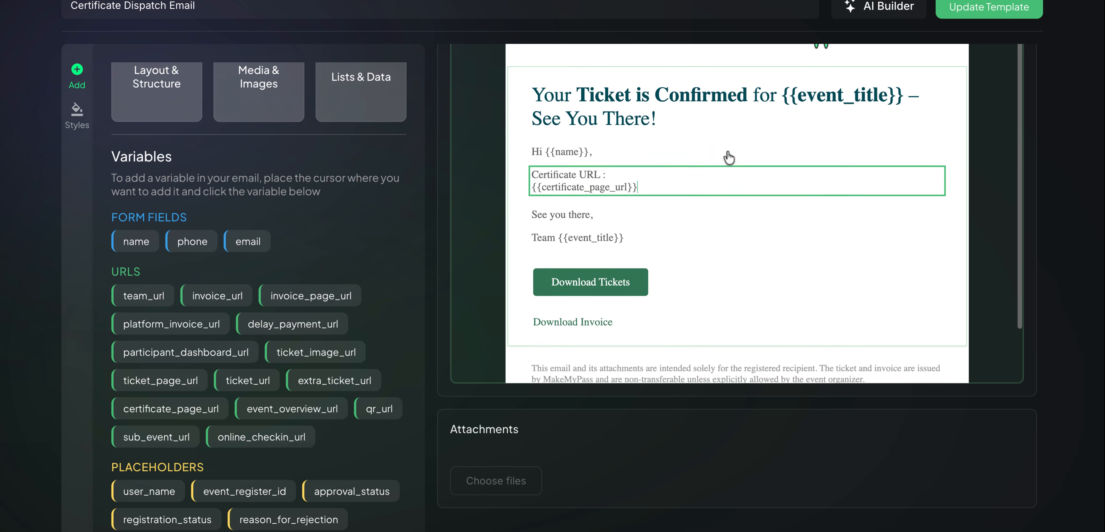
triple_click(550, 118)
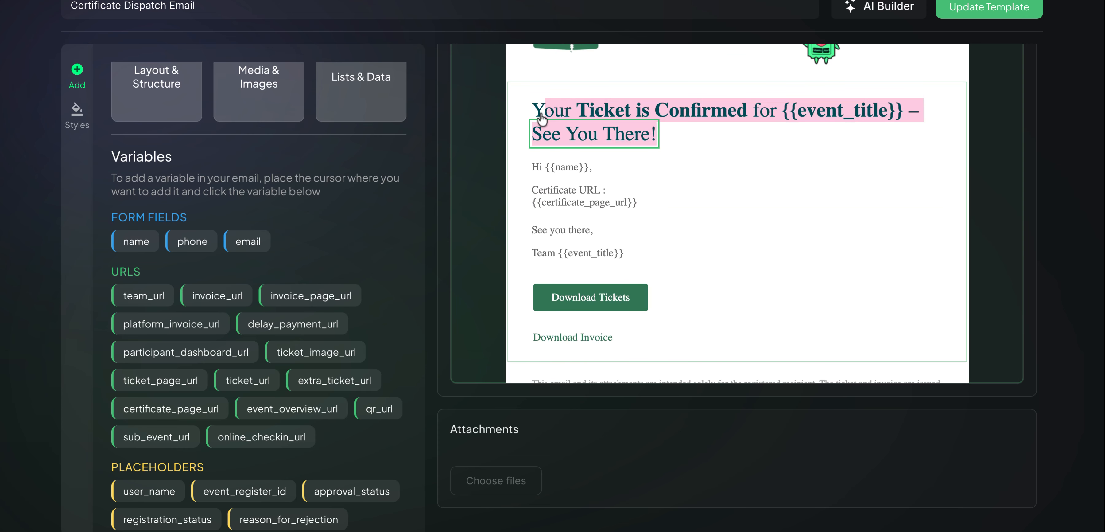
key(BackSpace)
text(Cert)
text(ifica)
key(BackSpace)
key(BackSpace)
text(ifc)
key(BackSpace)
key(BackSpace)
key(BackSpace)
text(if)
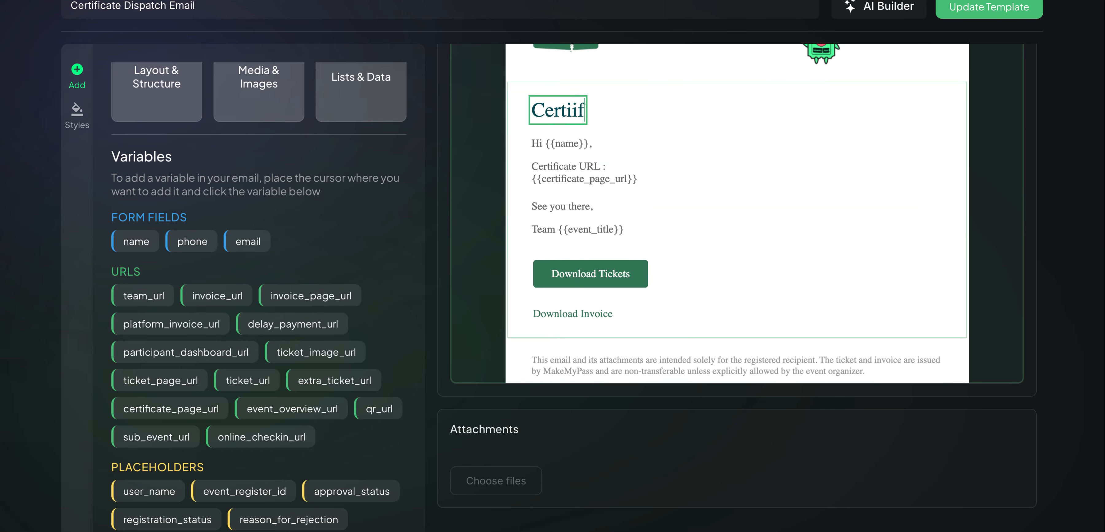
text(ic)
key(BackSpace)
key(BackSpace)
key(BackSpace)
text(ficate for)
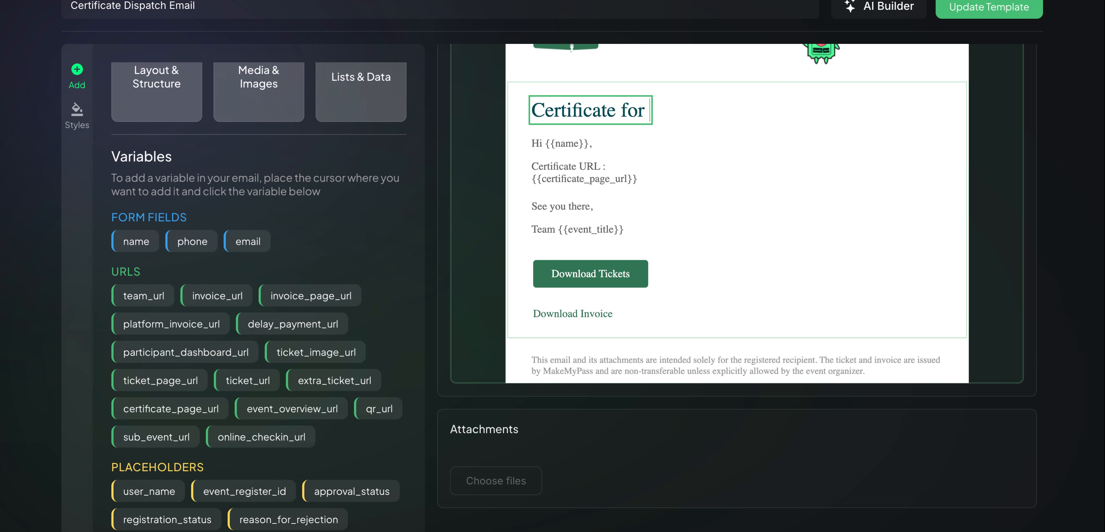
Insert the event_title variable at the end of the mail's heading.
scroll(217, 328, up, 3)
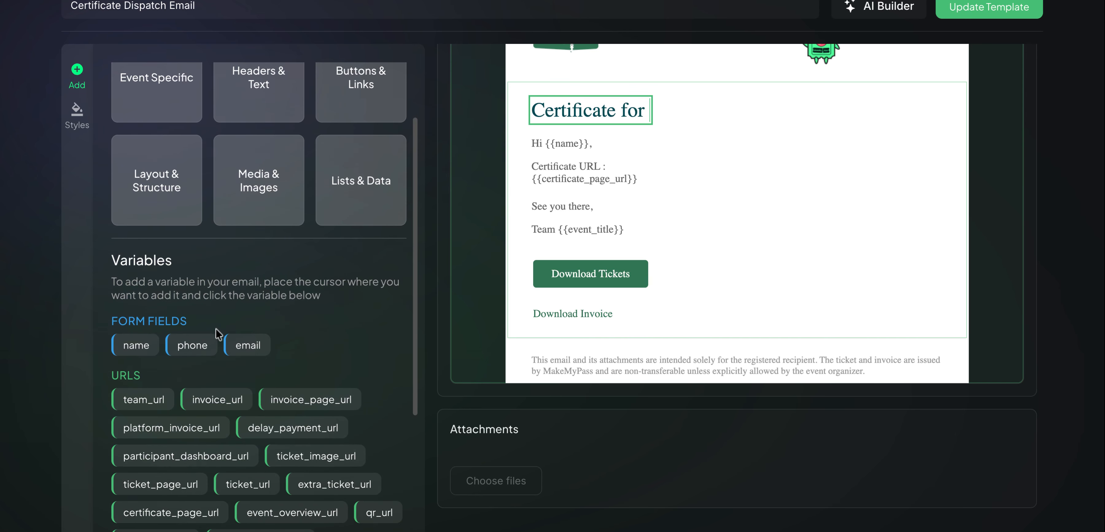
scroll(217, 328, down, 5)
scroll(311, 336, down, 2)
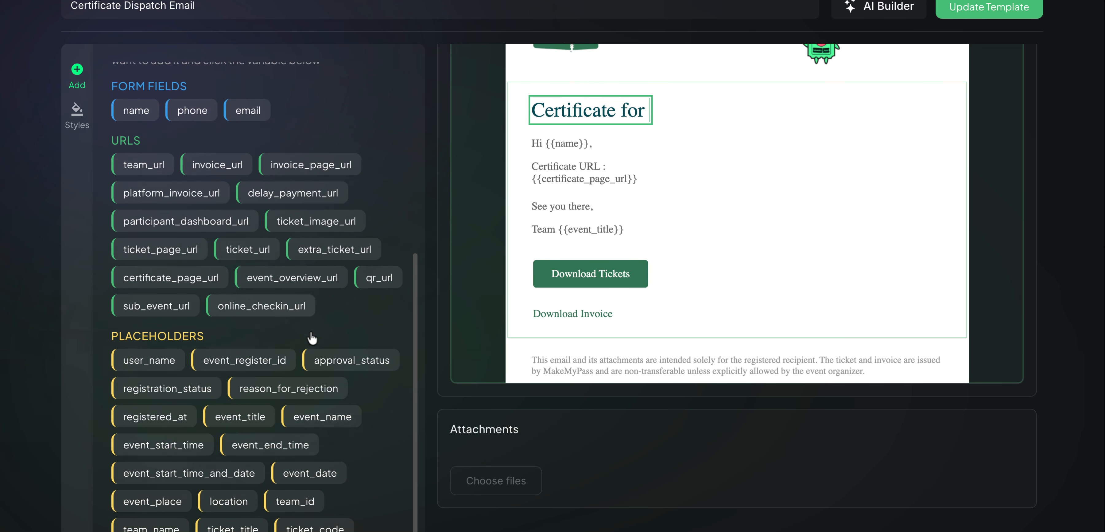
scroll(587, 224, up, 2)
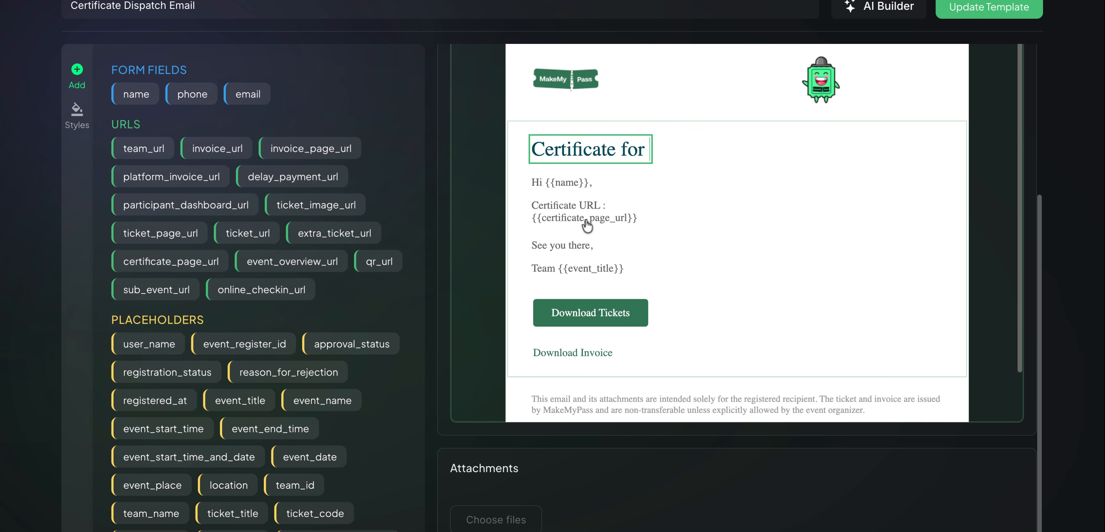
click(247, 403)
click(766, 251)
Set the mail subject to "Certificate for Event ABC" and save the template.
scroll(766, 250, up, 5)
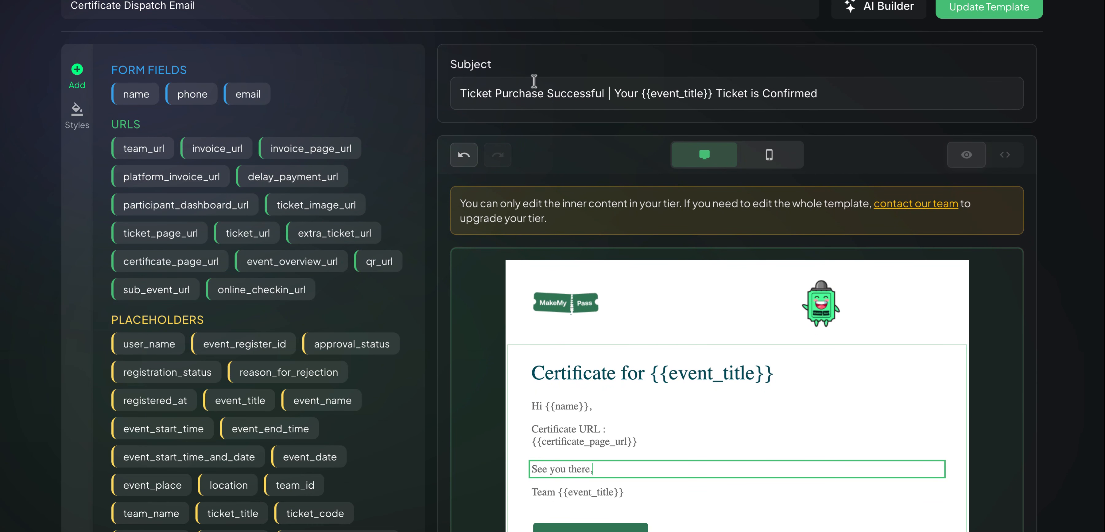
click(813, 92)
key(ctrl+a)
key(BackSpace)
text(C)
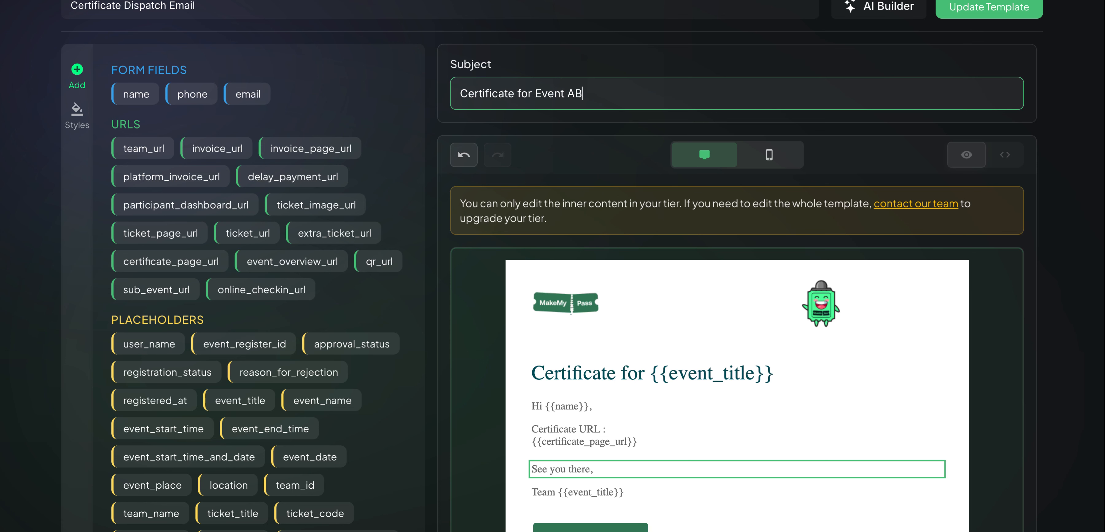
scroll(720, 180, up, 5)
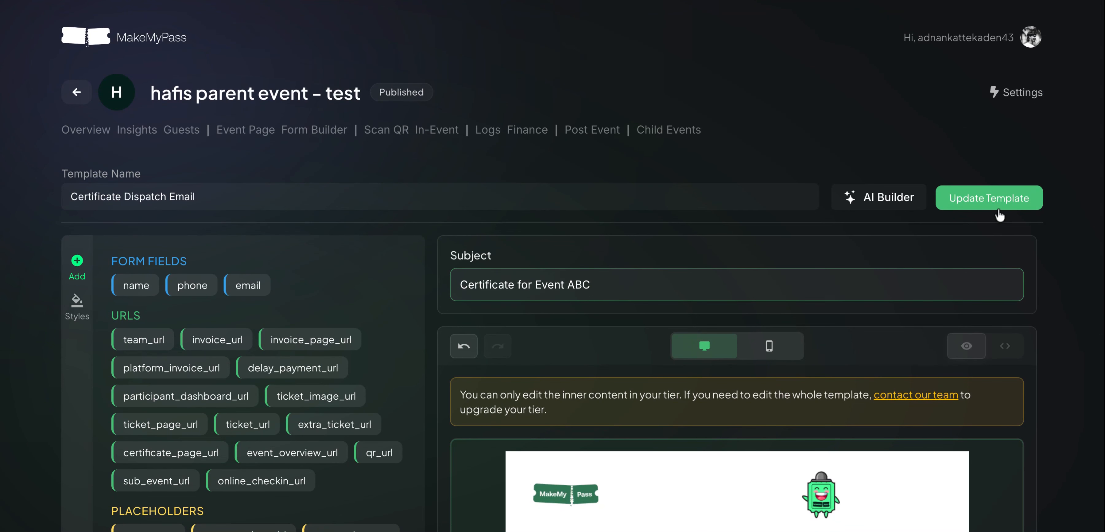
click(986, 201)
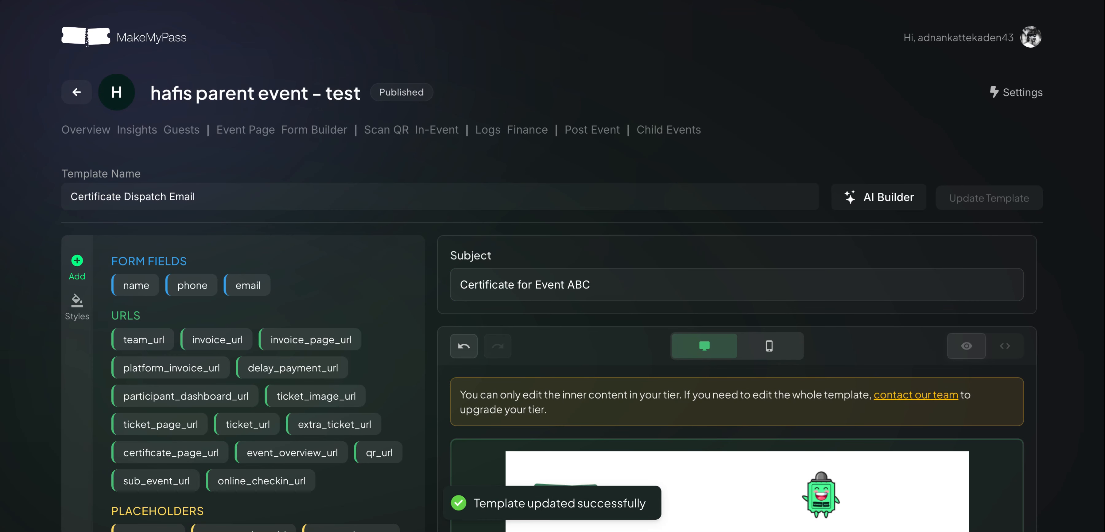
Start a new communication schedule named "Certificate Dispatch" that uses the Certificate Dispatch Email template.
scroll(480, 229, down, 5)
scroll(469, 224, up, 5)
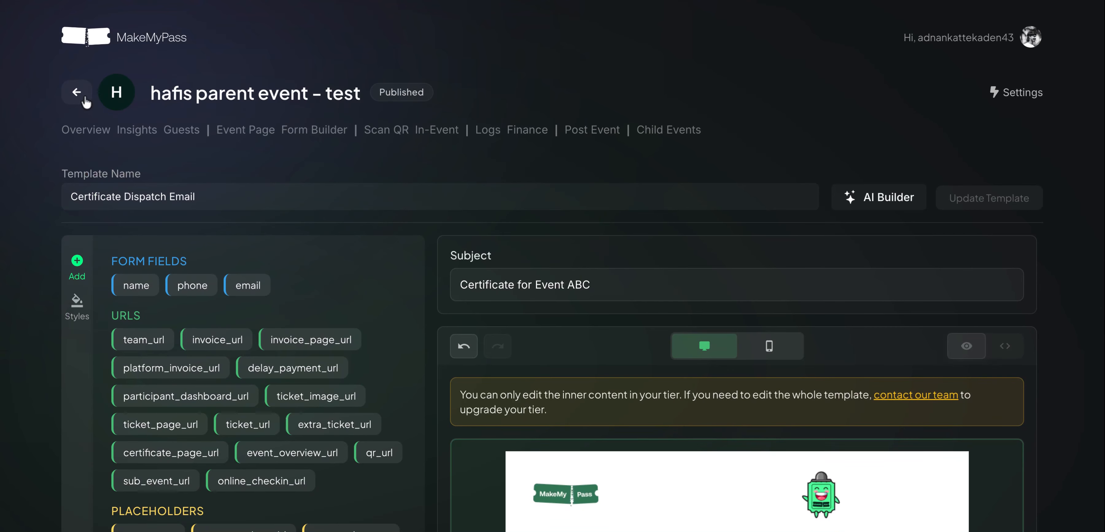
click(78, 92)
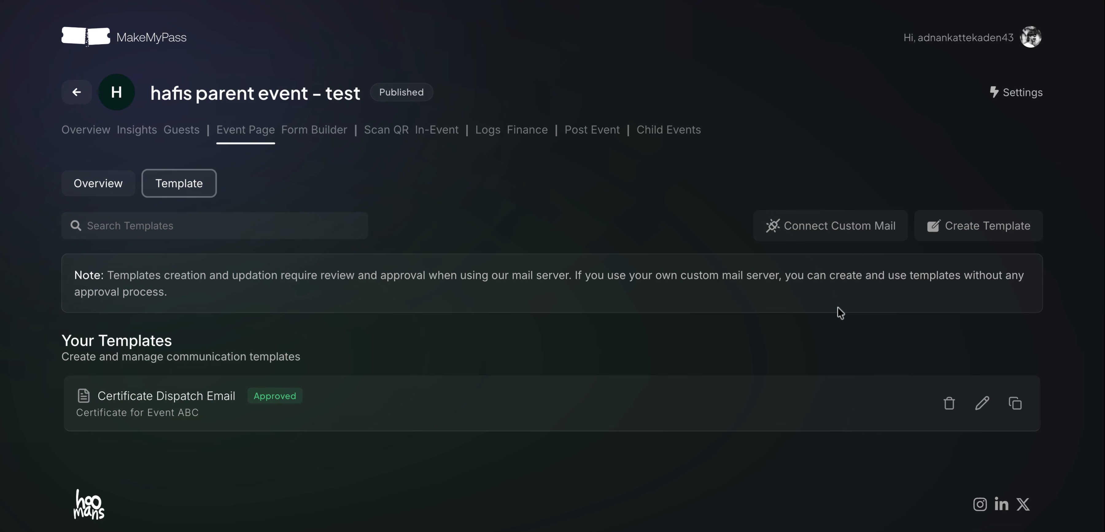
click(122, 187)
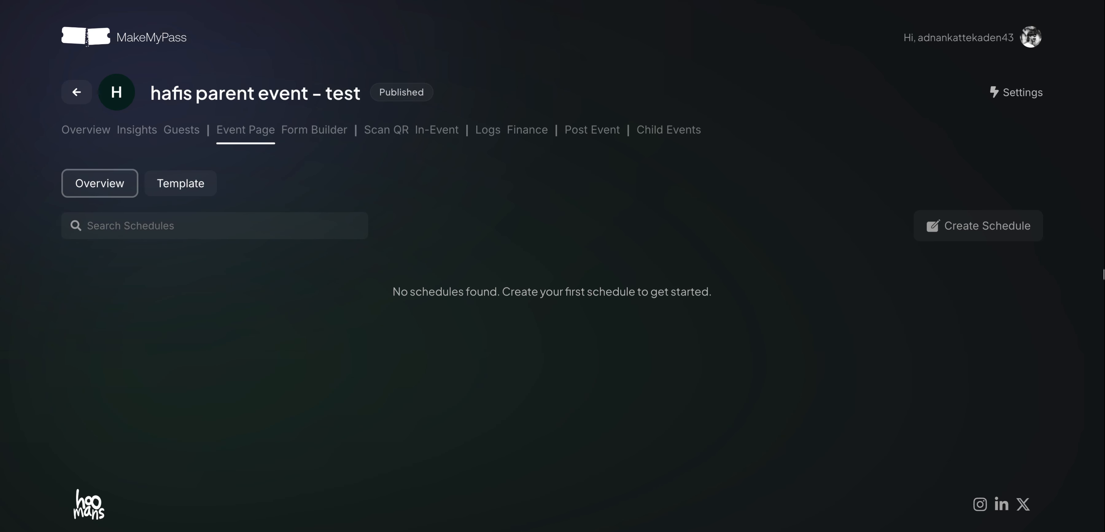
click(978, 232)
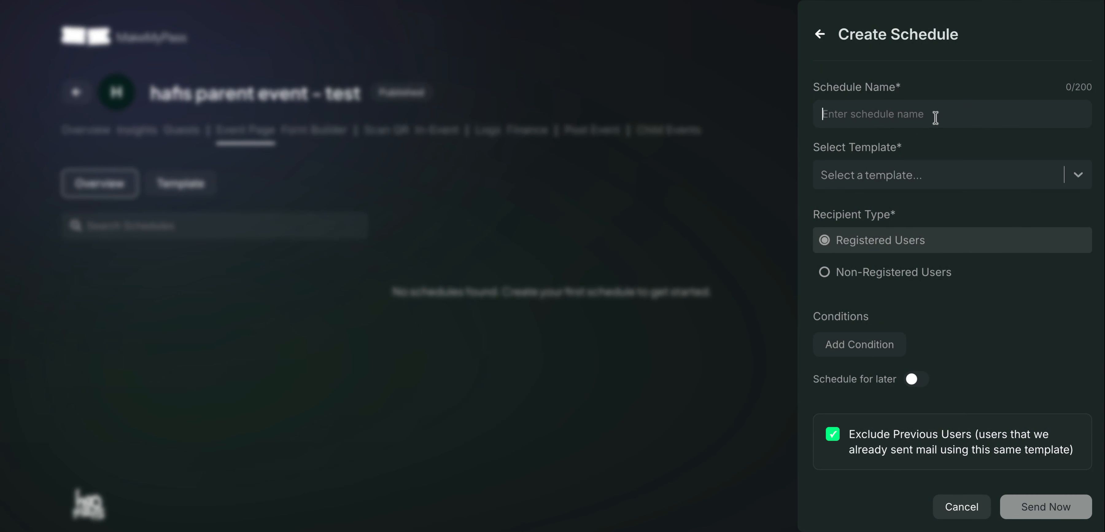
text(Certificate Dispatch)
key(Tab)
click(880, 208)
scroll(877, 233, down, 1)
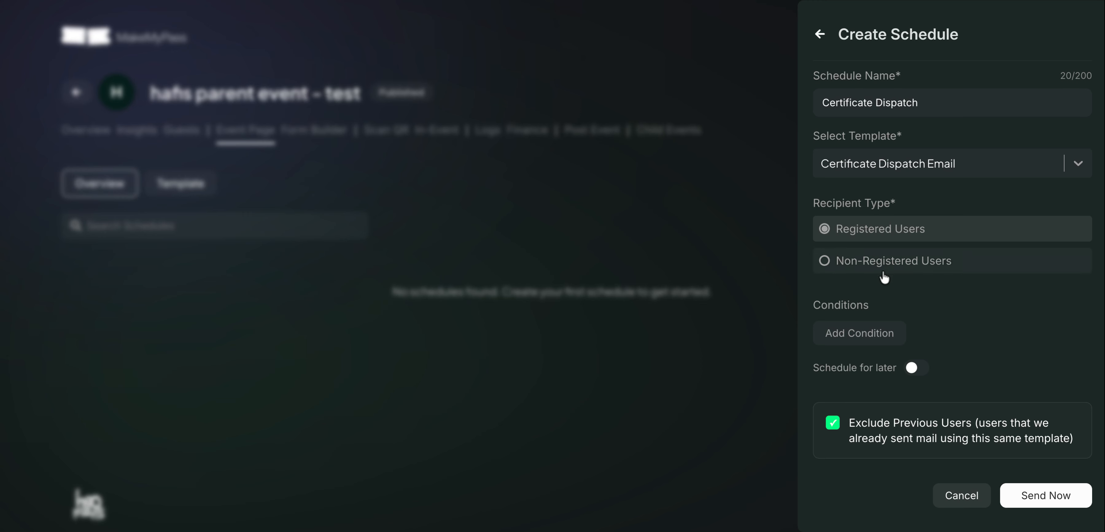
Keep Registered Users as the recipient type and add the condition Checked In Equal Yes.
click(881, 261)
click(883, 240)
click(859, 333)
scroll(870, 299, down, 3)
click(925, 266)
text(ch)
click(918, 293)
click(916, 296)
click(912, 326)
click(912, 331)
click(914, 363)
scroll(914, 364, down, 1)
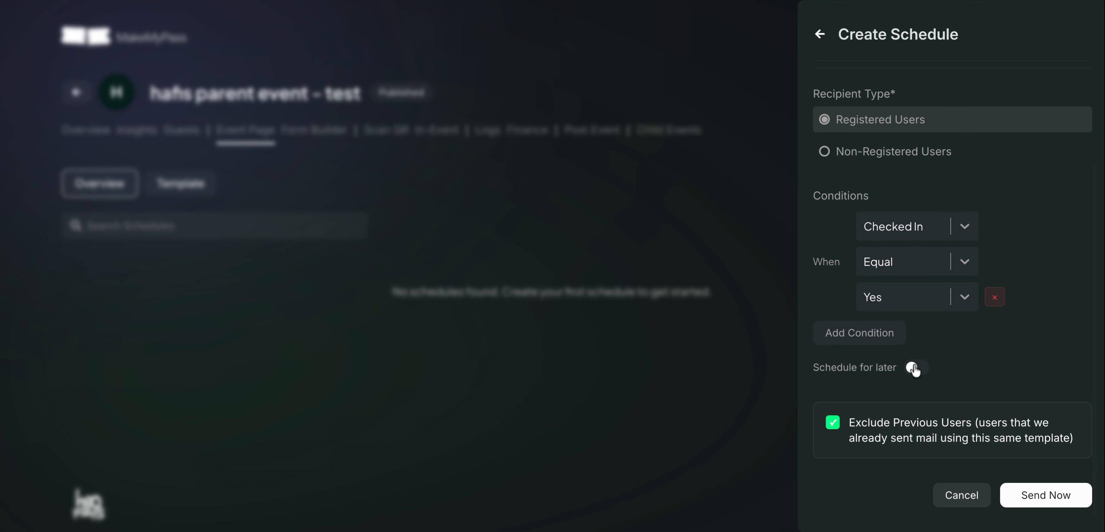
Schedule the mail for later at 24/07/2026, 11:06 PM and create the schedule.
click(913, 367)
scroll(913, 362, down, 2)
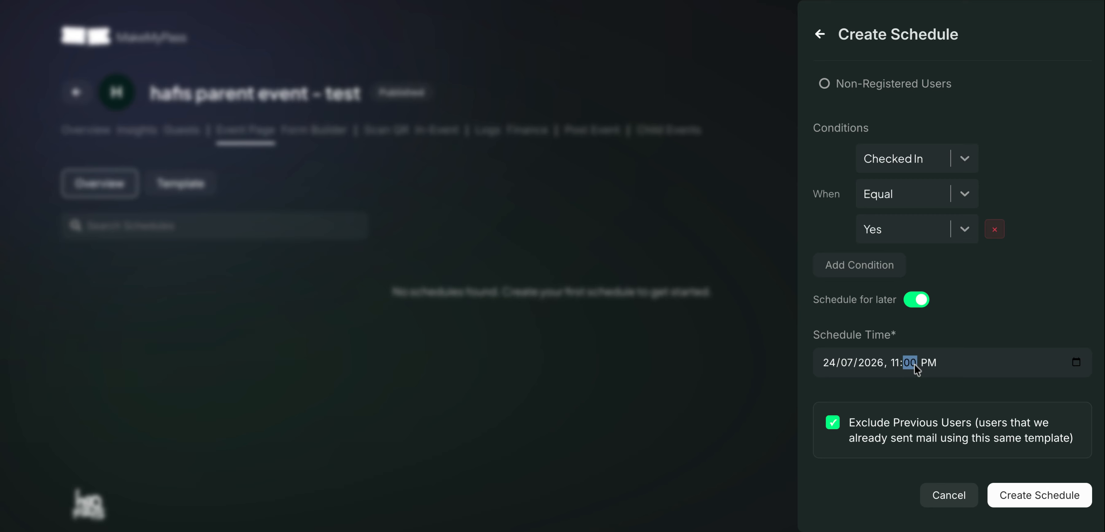
text(06)
click(959, 397)
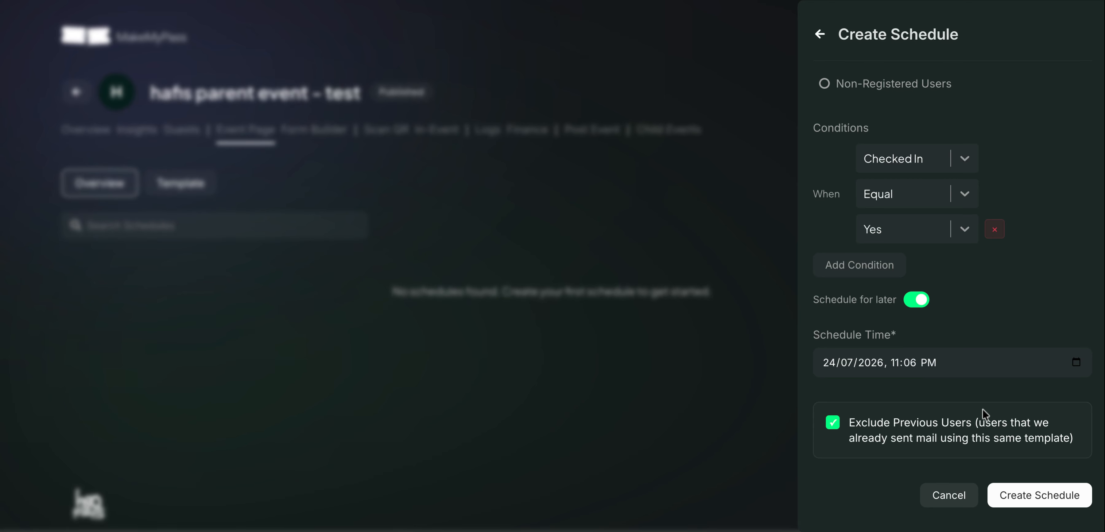
click(1047, 503)
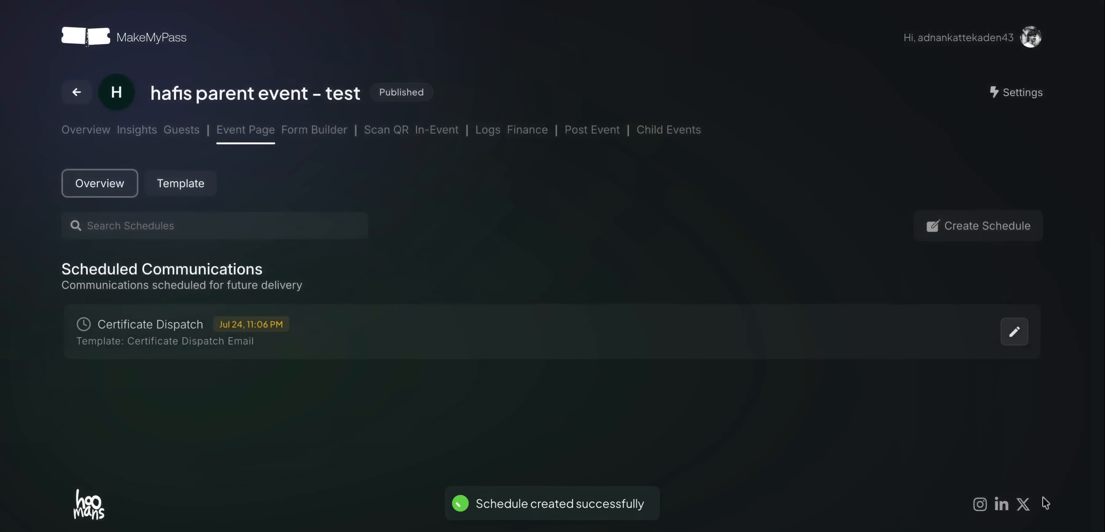